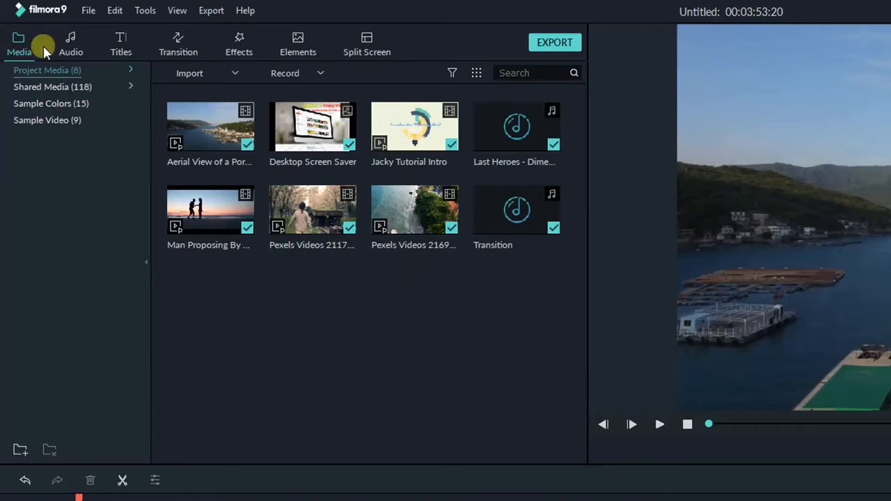
Browse the Audio library's sound effects and the Titles, Transition, Effects, Elements and Split Screen libraries
left_click(69, 46)
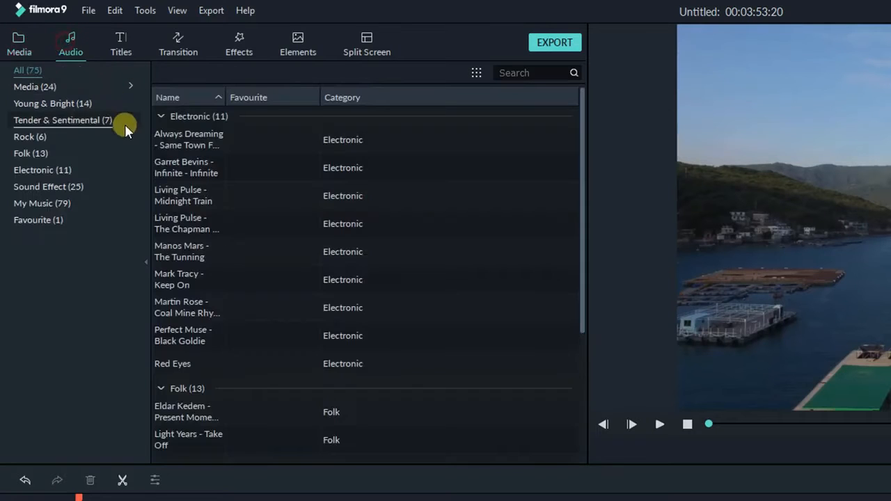
left_click(46, 189)
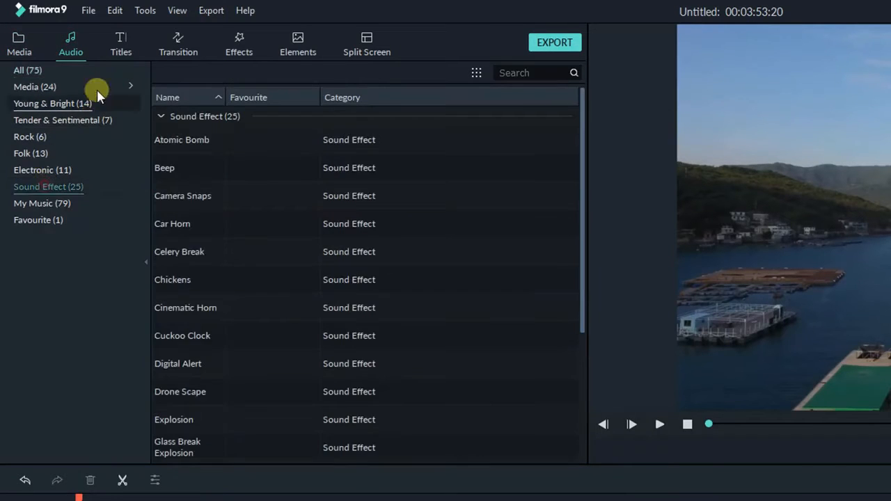
left_click(119, 42)
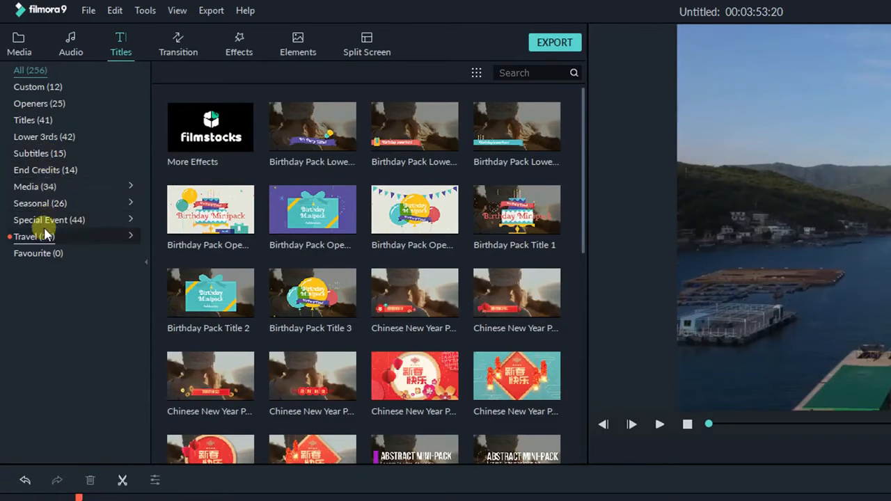
left_click(175, 42)
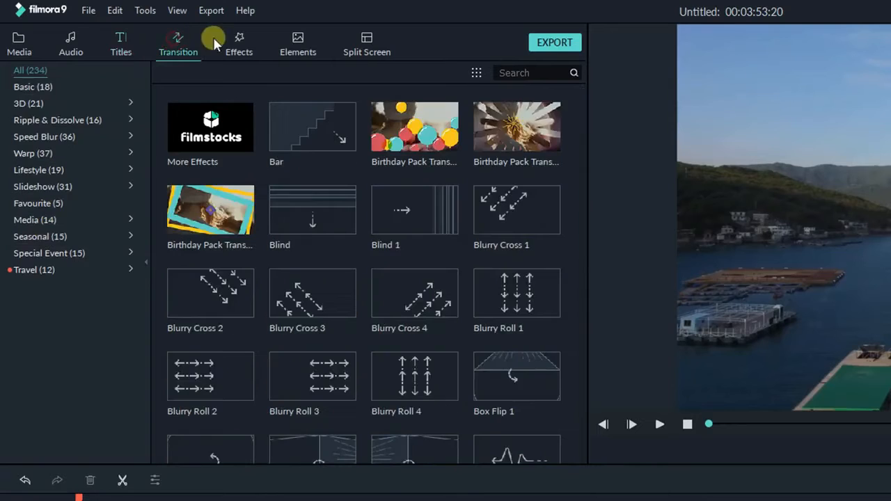
left_click(236, 38)
left_click(304, 42)
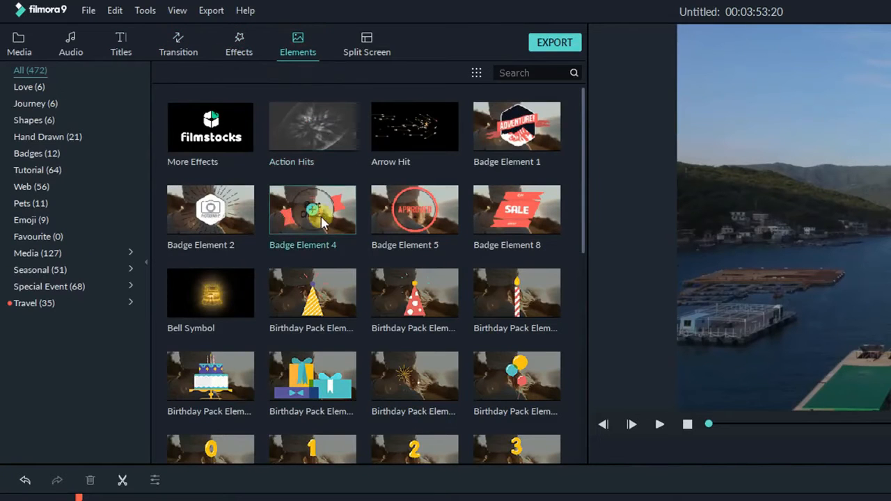
left_click(362, 43)
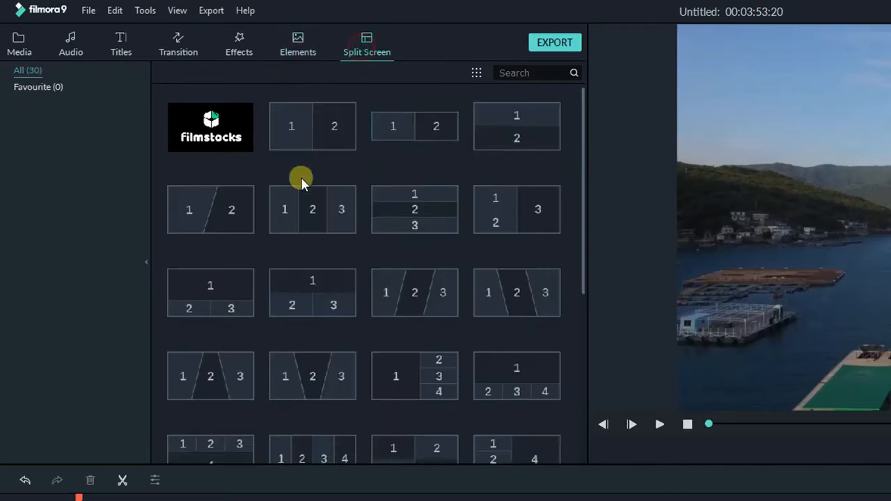
left_click(384, 211)
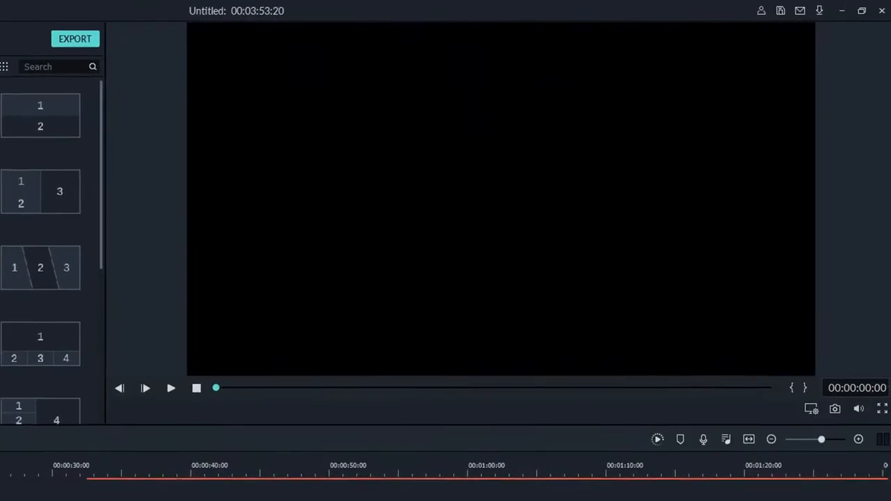
Play the project in the preview from its beginning and pause it after a few seconds
left_click(212, 387)
left_click(165, 390)
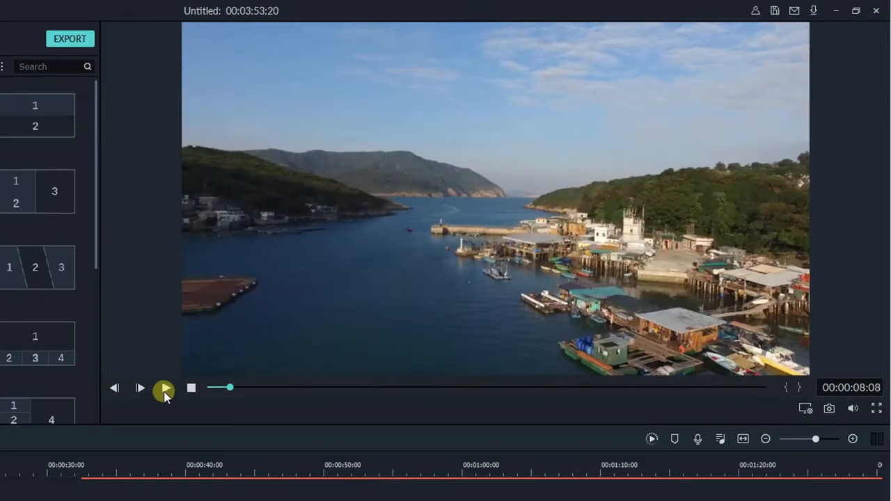
left_click(165, 390)
left_click(165, 390)
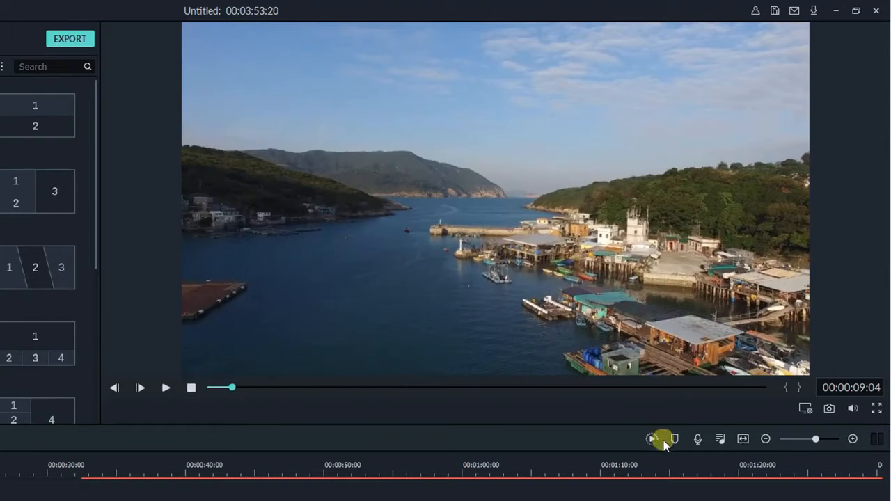
Check the available playback quality options for the preview and leave the setting as it is
left_click(804, 408)
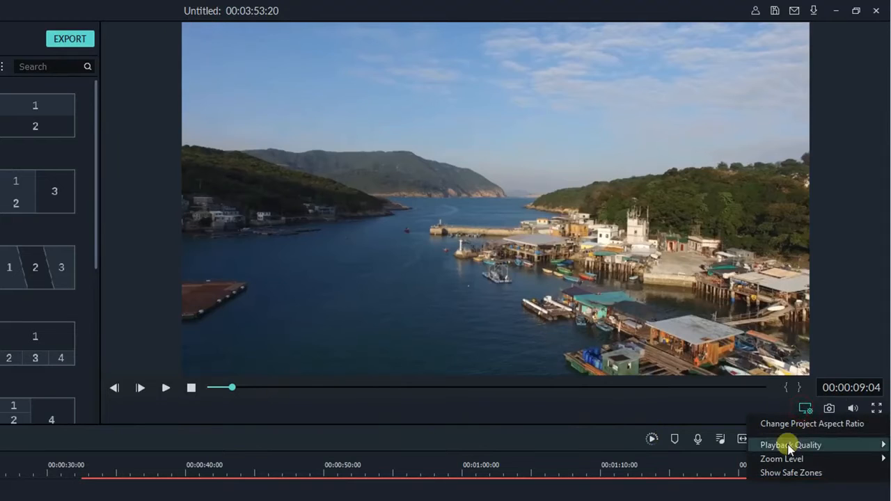
mouse_move(789, 446)
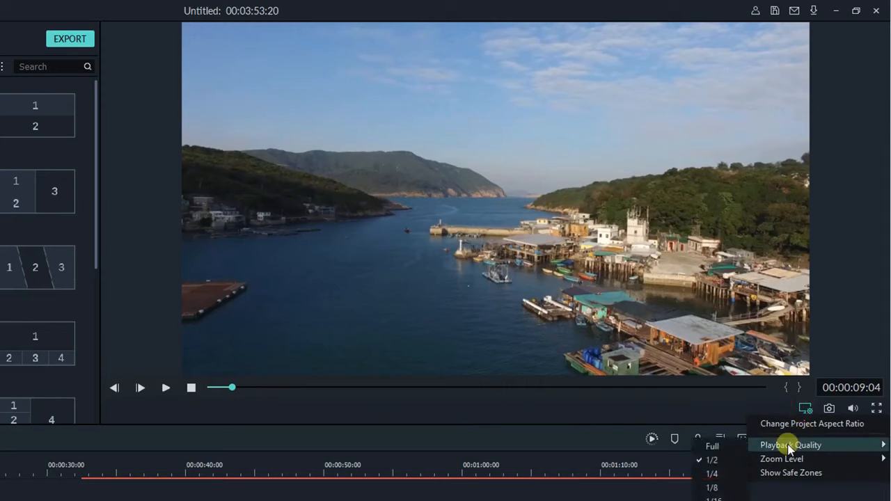
left_click(652, 439)
left_click(348, 396)
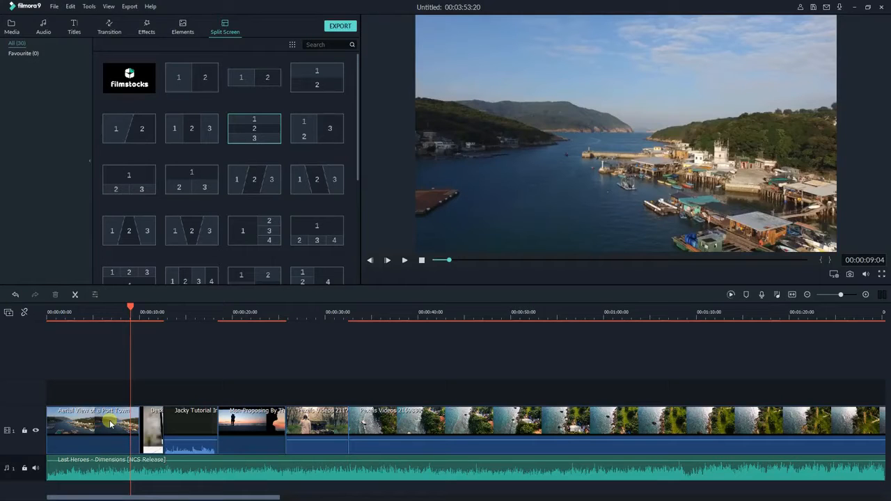
Examine the track management options for adding video and audio tracks to the timeline
right_click(23, 364)
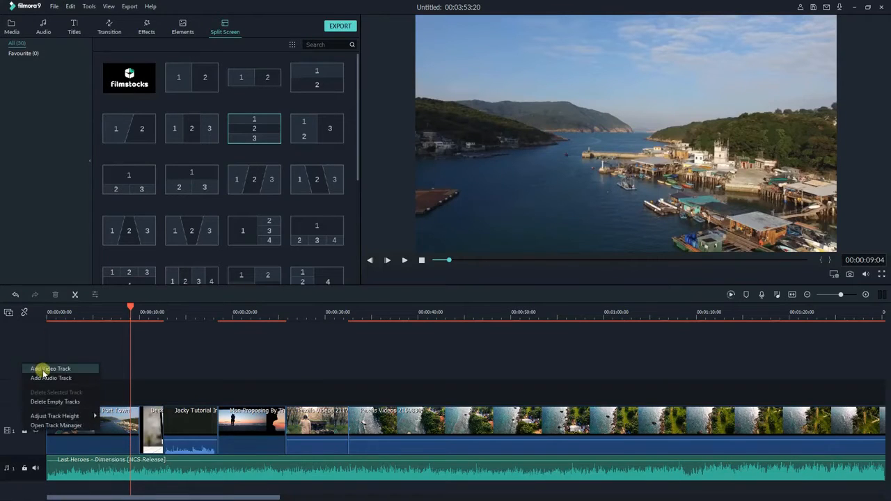
left_click(8, 314)
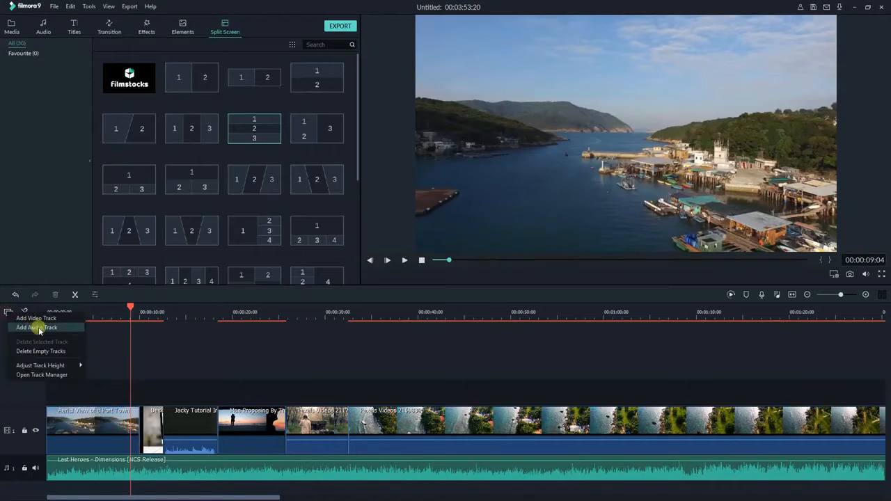
left_click(222, 344)
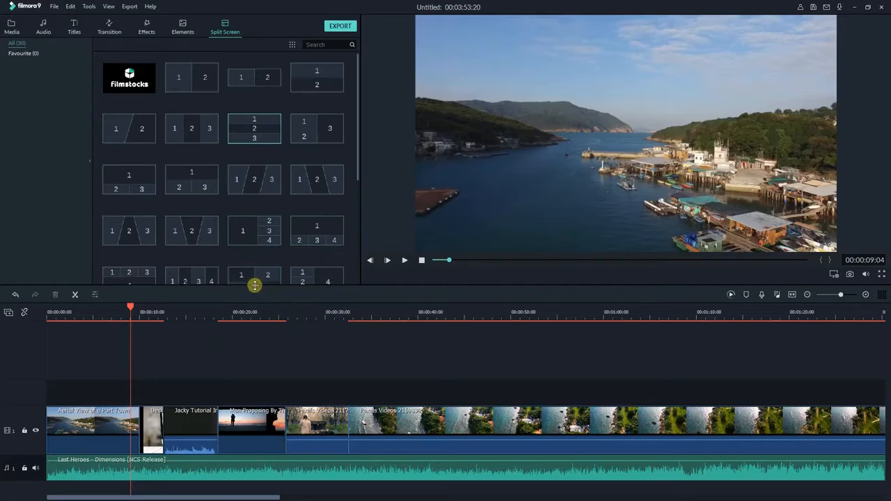
Enlarge the timeline area upward and widen the preview area by narrowing the media library
left_click_drag(255, 285, 255, 200)
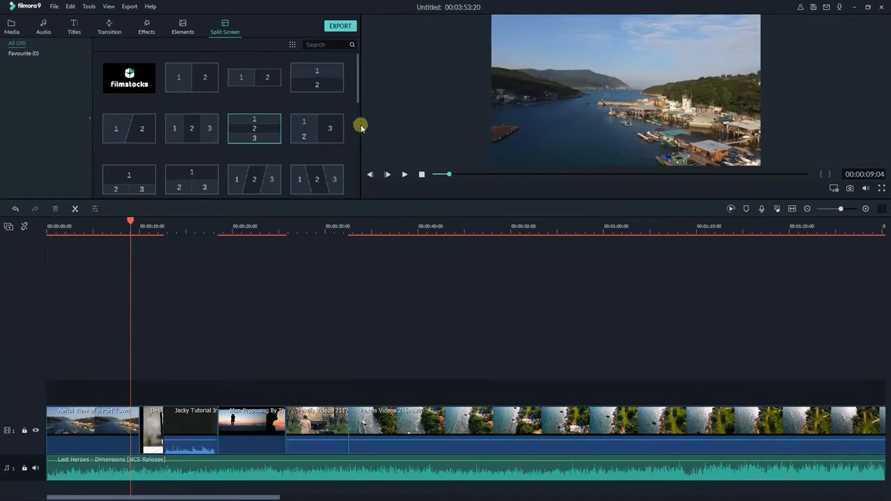
left_click_drag(360, 127, 288, 137)
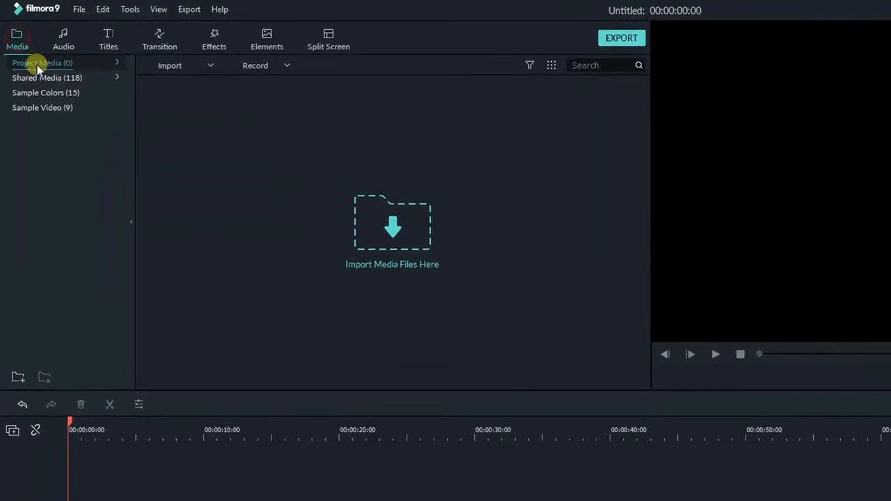
Look through the Project Media and Shared Media subfolders, including Intro and Sound effect, and collapse both folders
left_click(117, 63)
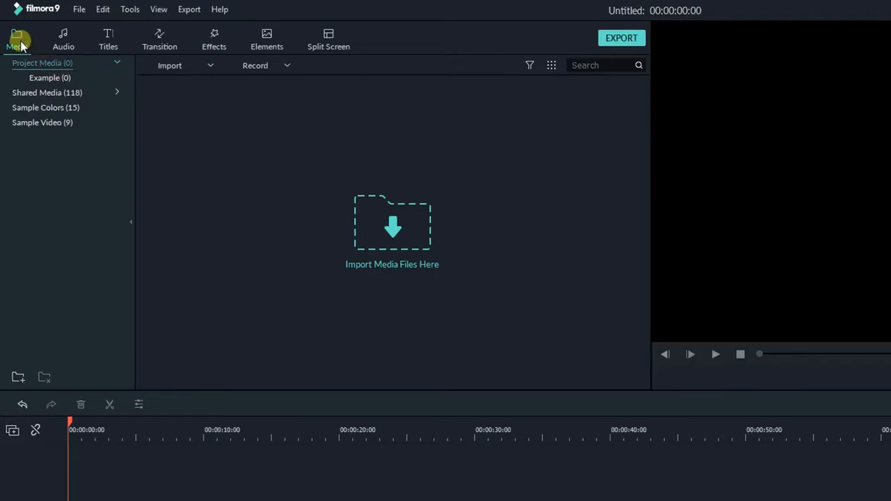
left_click(35, 92)
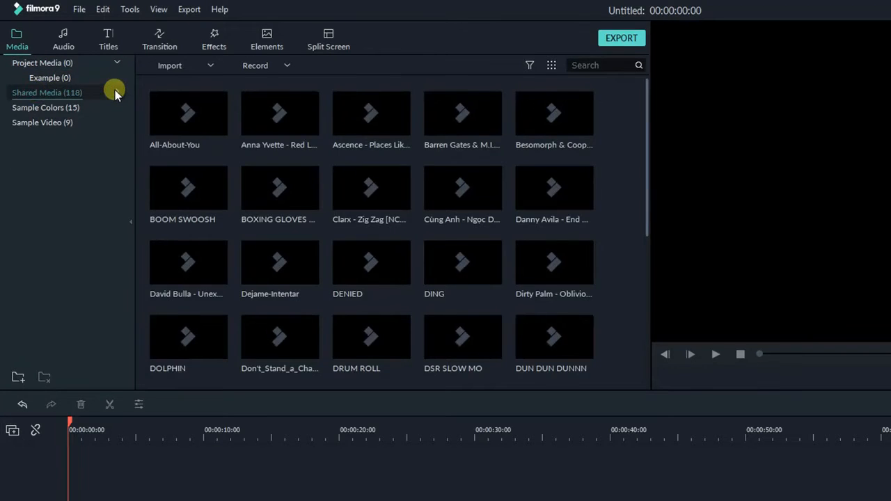
left_click(115, 91)
left_click(56, 106)
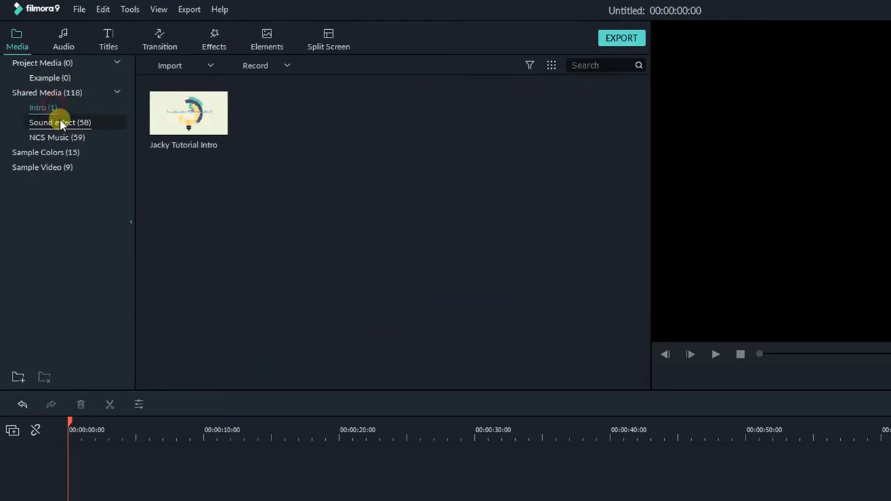
left_click(60, 121)
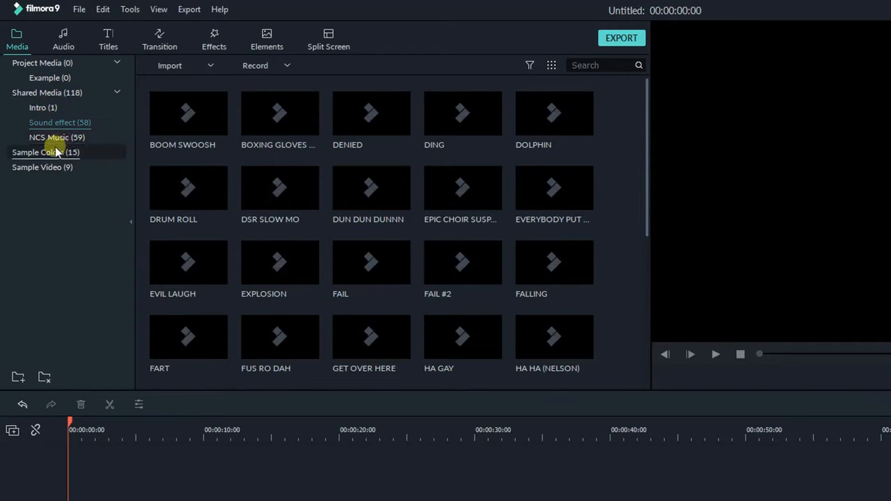
left_click(117, 92)
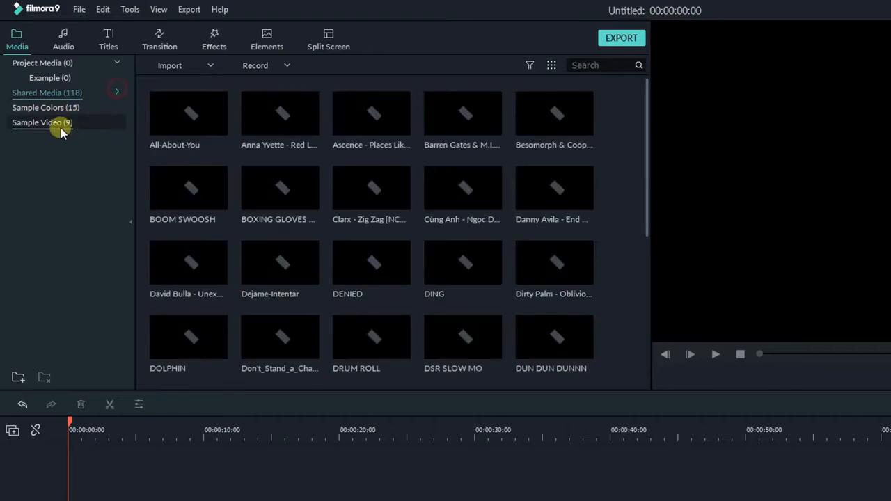
left_click(118, 63)
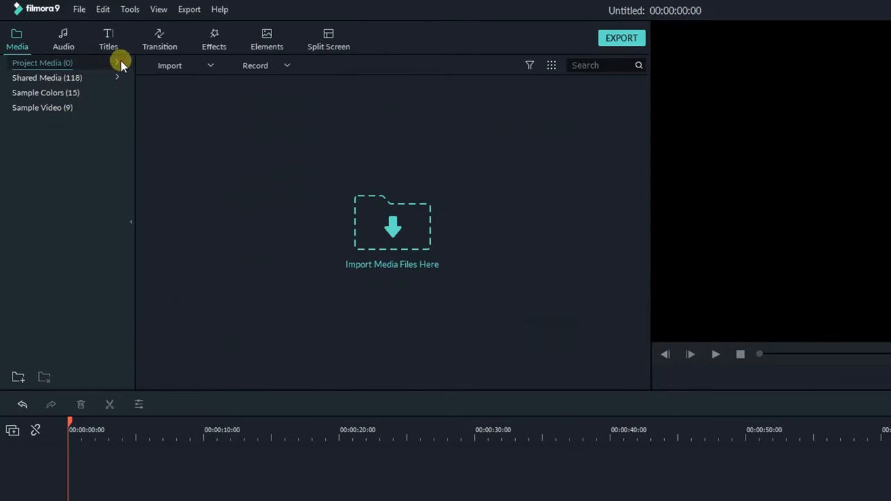
Check the folder options of Sample Video and Sample Colors, and return to Project Media
right_click(54, 107)
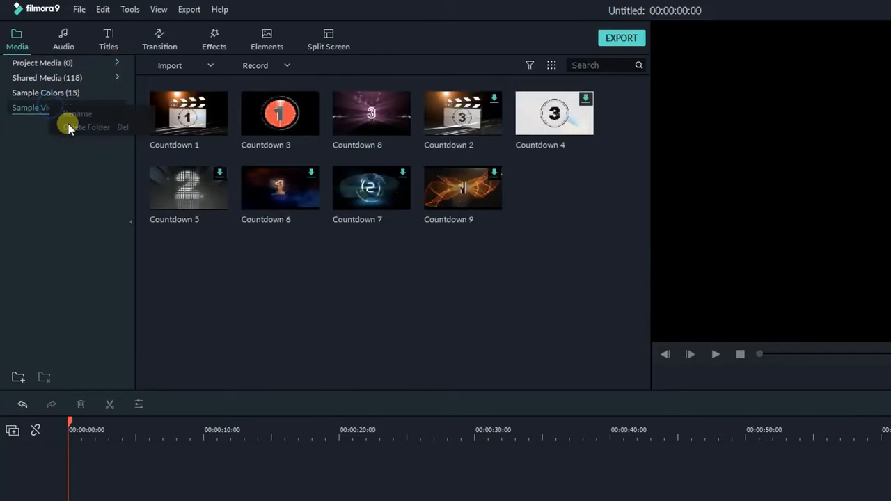
left_click(50, 93)
right_click(52, 94)
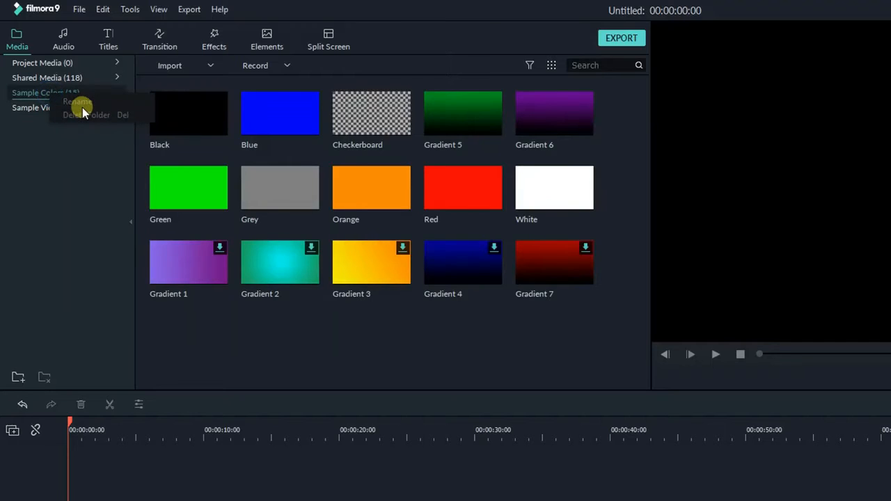
left_click(59, 67)
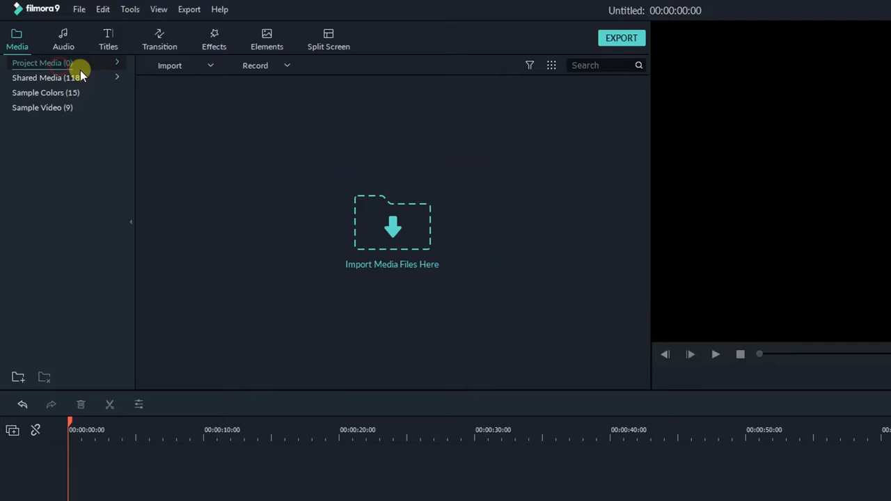
Import all eight example media files into the project's Example folder through the import dialog
left_click(354, 225)
left_click_drag(885, 209, 211, 111)
key("Return")
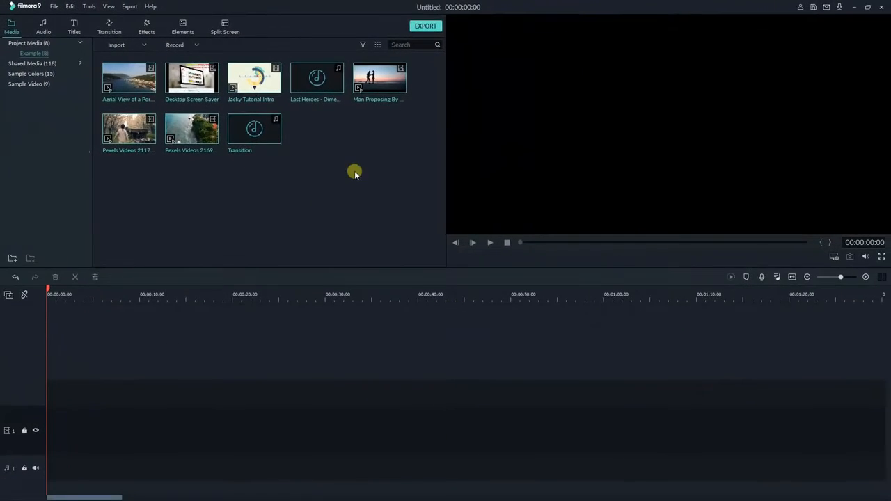
Switch to File Explorer and bring all files from the Filmora9 Example folder into the project's Example media folder
key("alt+Tab")
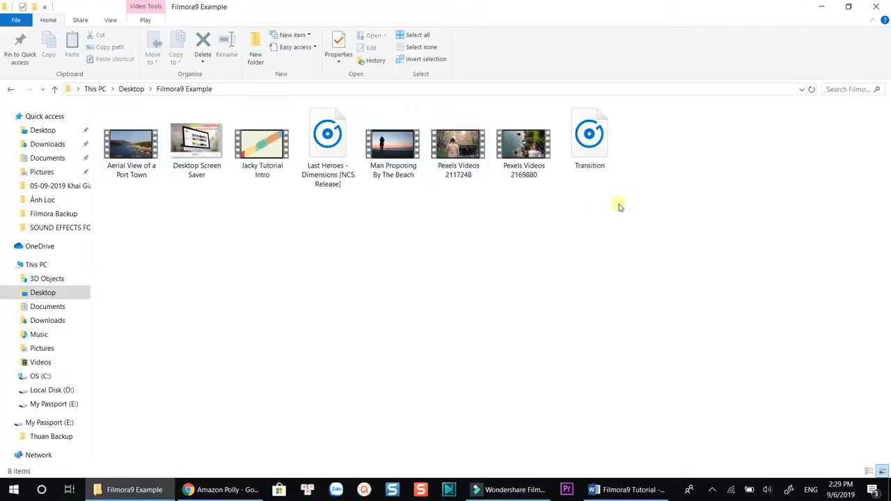
left_click_drag(619, 204, 138, 122)
left_click(848, 7)
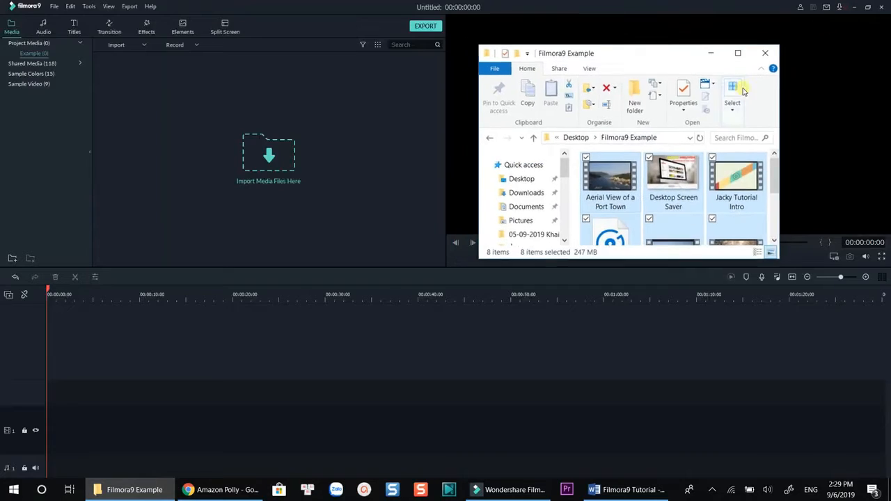
left_click_drag(612, 177, 272, 179)
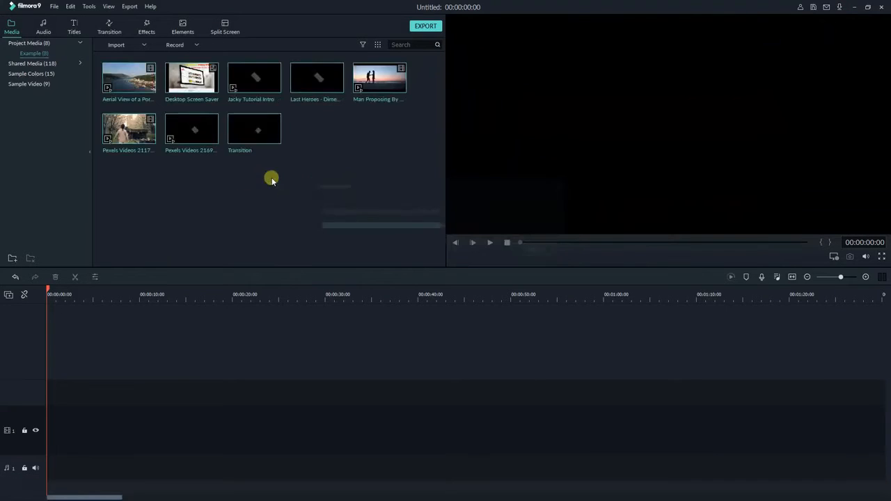
Display the imported media as a detailed list and review the available sorting options
left_click(378, 44)
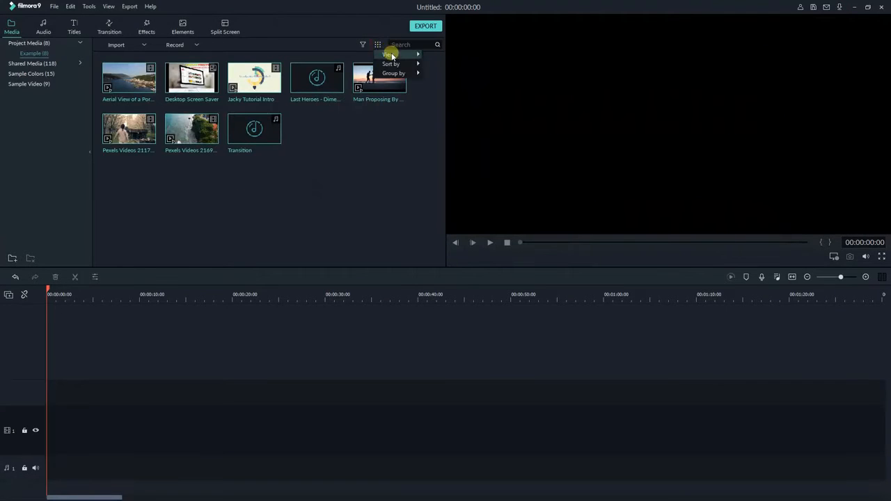
mouse_move(391, 54)
left_click(440, 56)
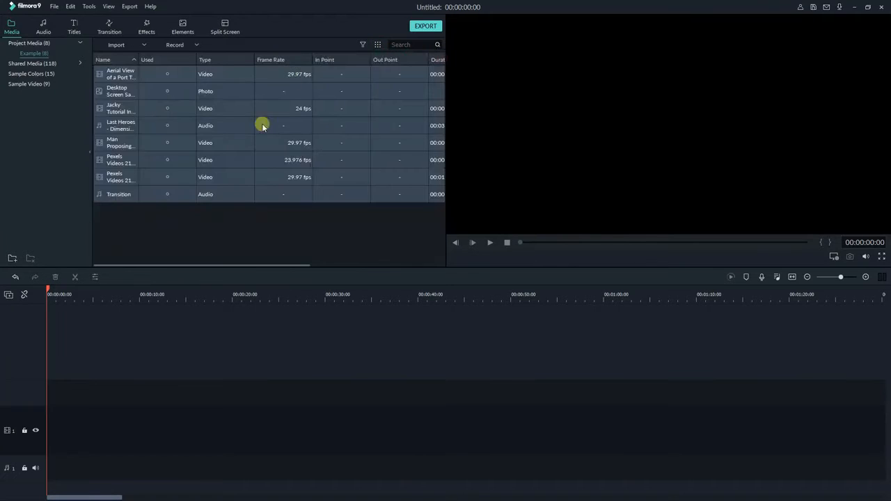
left_click(378, 44)
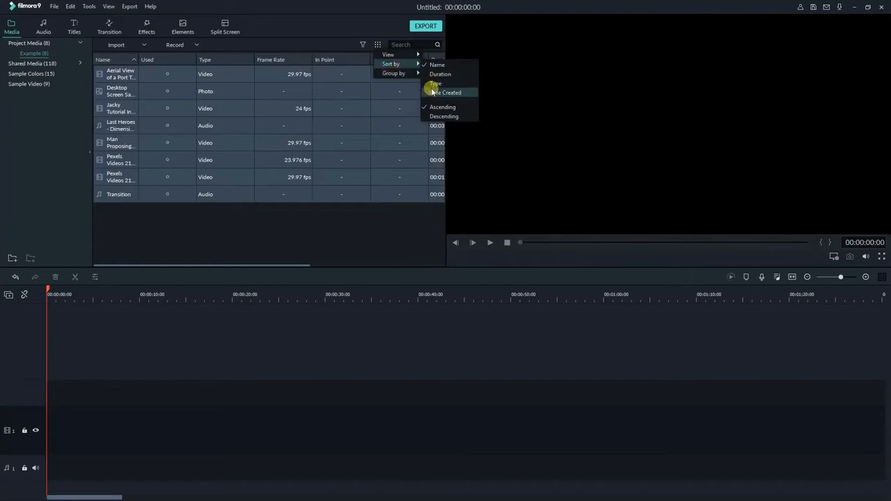
left_click(280, 249)
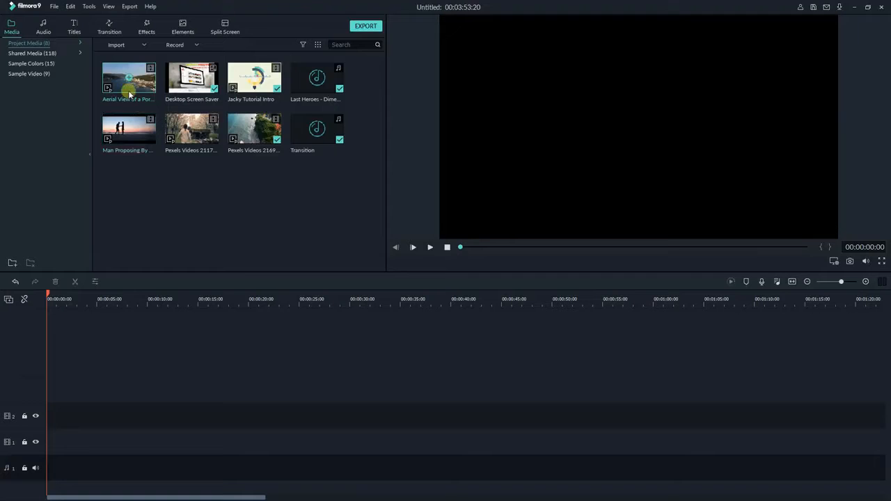
Place the Man Proposing clip at the start of video track 1, matching the project settings to the media
mouse_move(144, 86)
left_mouse_down()
mouse_move(127, 108)
mouse_move(44, 422)
mouse_move(126, 132)
mouse_move(130, 84)
left_mouse_up()
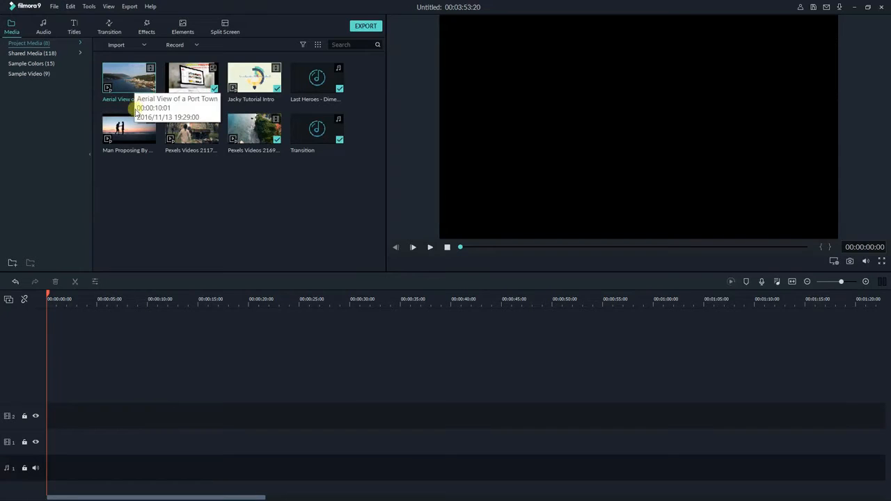
left_click(129, 130)
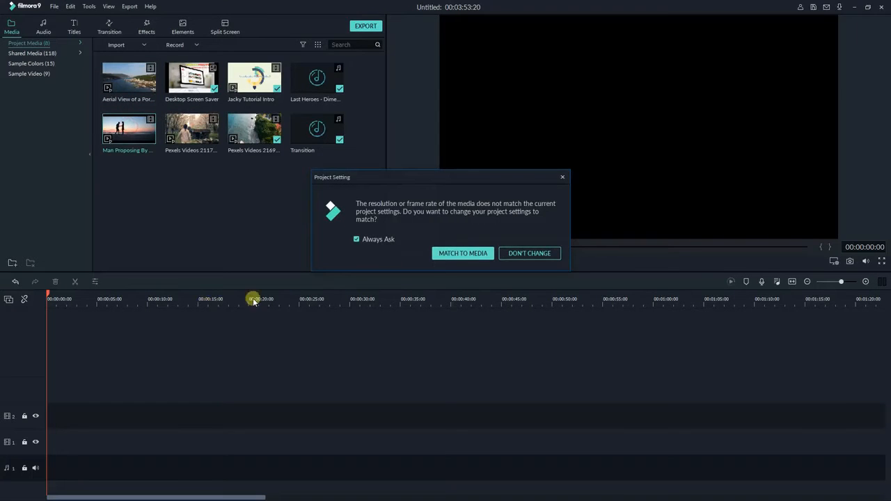
left_click(488, 253)
left_click(185, 419)
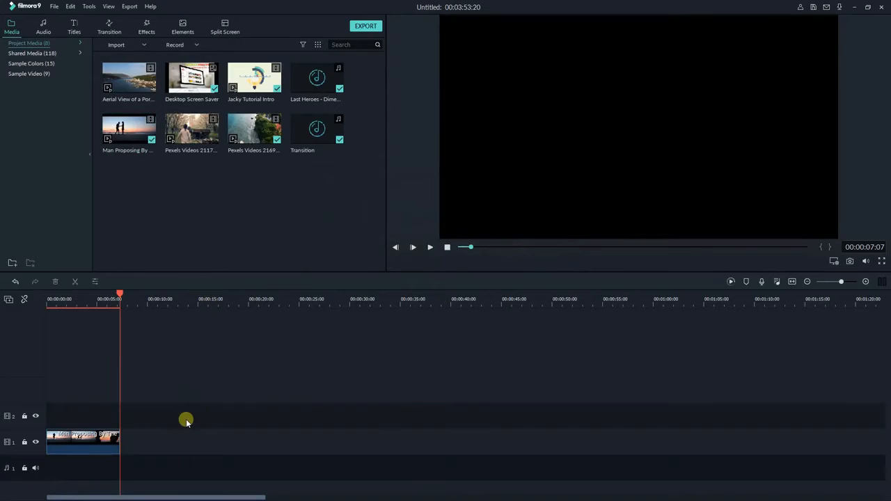
Fit the whole project in the timeline, preview the Man Proposing clip from near its start, and split it at 00:00:02:10
left_click(793, 281)
left_click(50, 302)
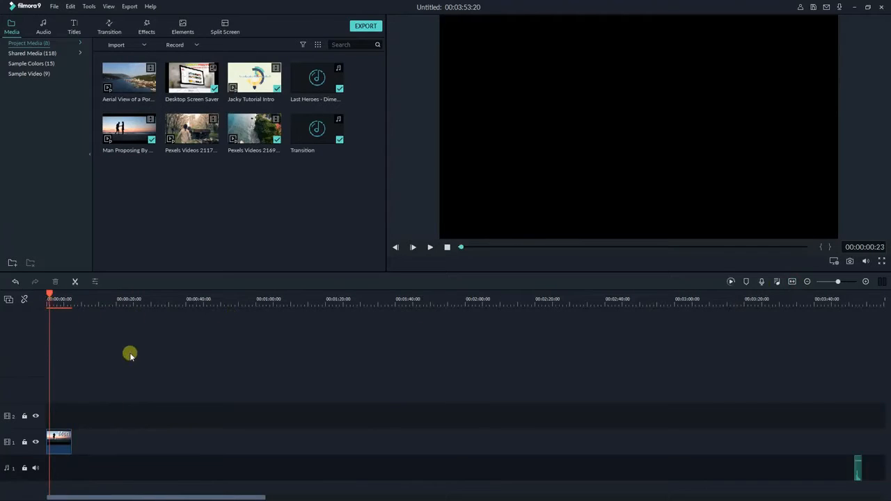
key("space")
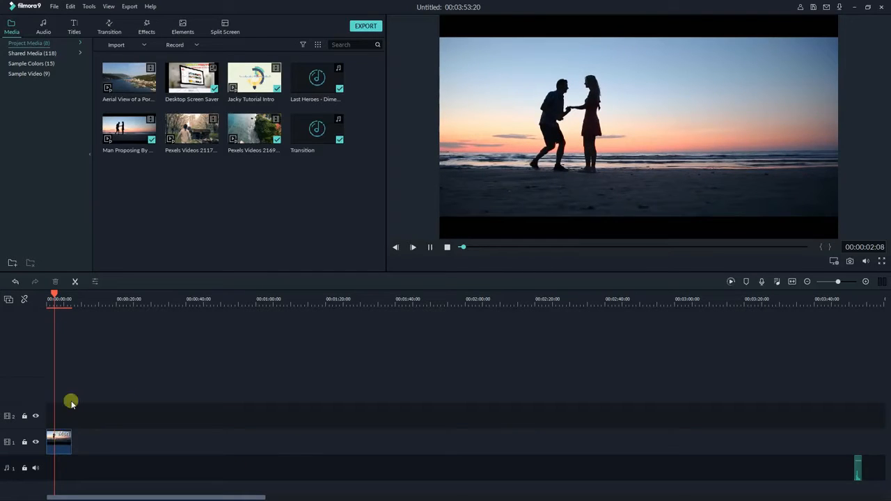
key("space")
left_click(75, 282)
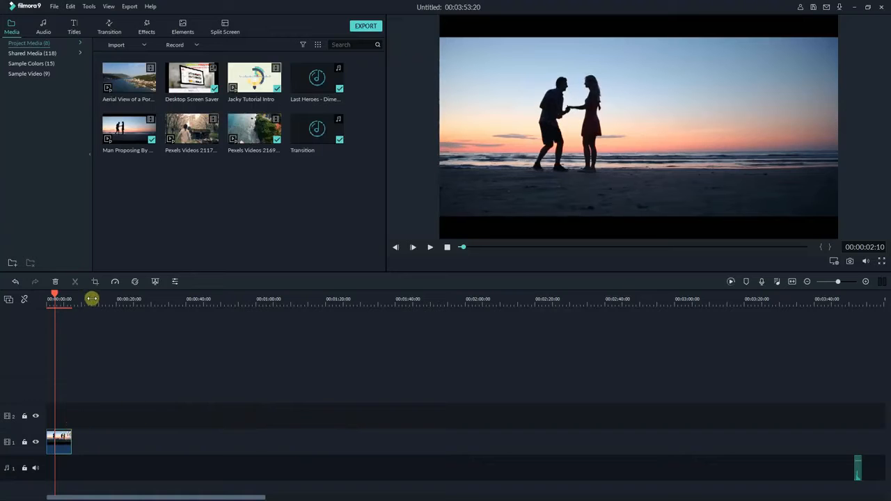
Trim the end of the clip's second part to a duration of 00:00:03:14
left_click_drag(91, 298, 298, 299)
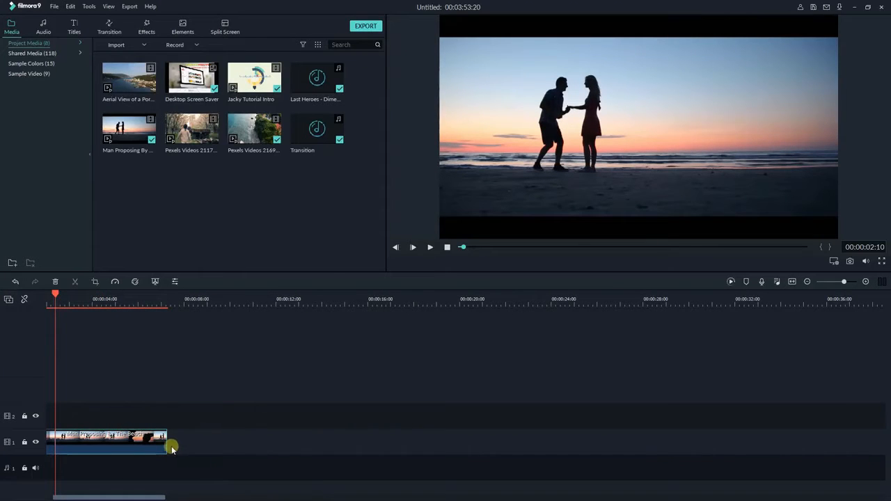
mouse_move(168, 444)
left_mouse_down()
mouse_move(117, 443)
mouse_move(153, 443)
left_mouse_up()
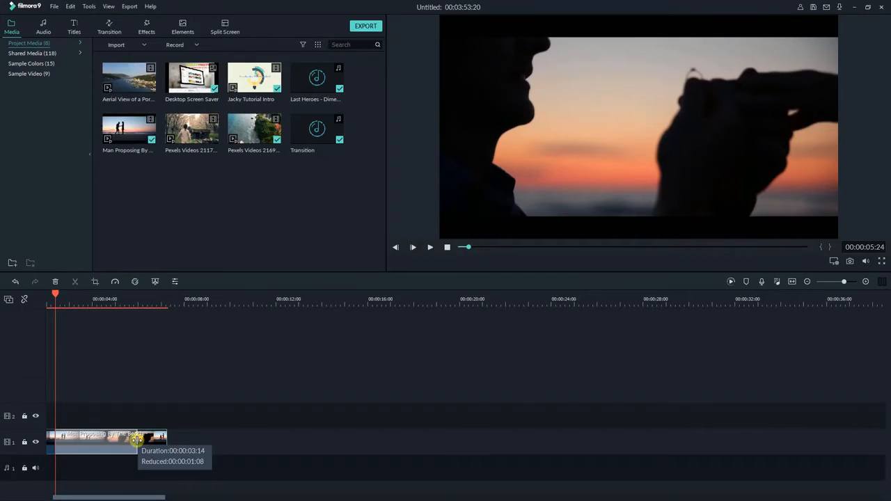
left_click_drag(167, 439, 143, 465)
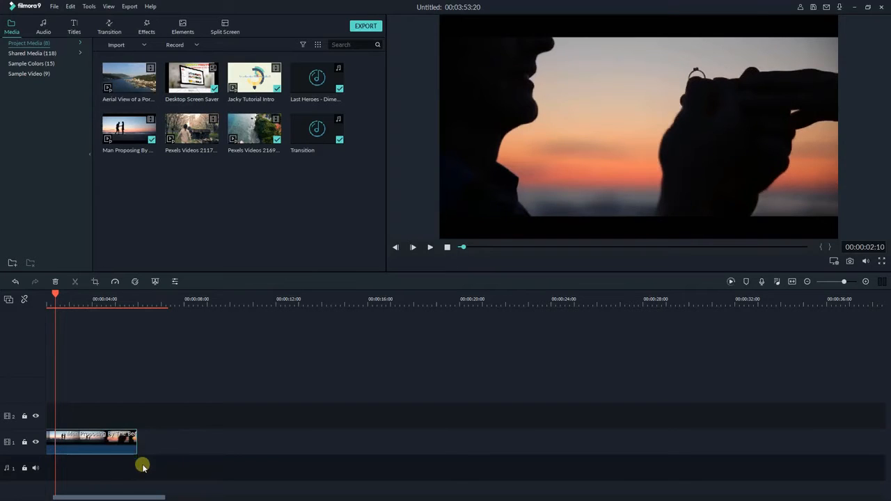
Crop the trimmed clip to a 960 x 540 frame around the couple in Crop and Zoom, keeping Original Ratio
left_click(94, 282)
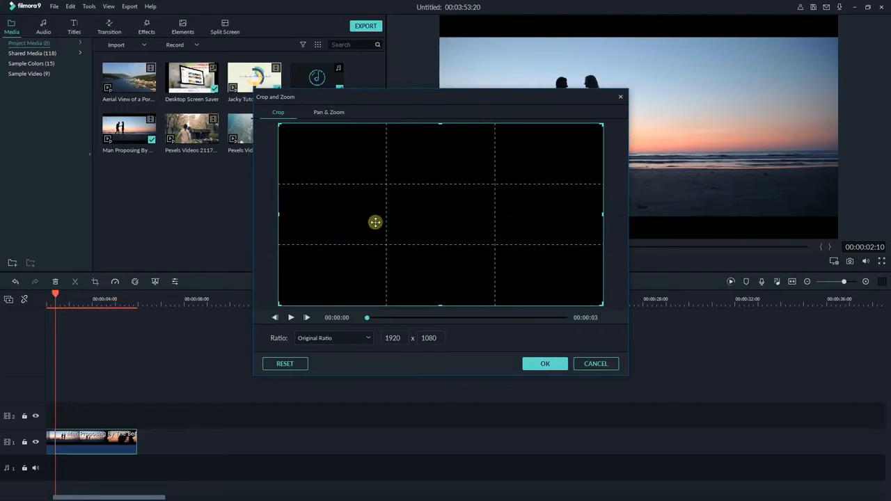
left_click(335, 338)
left_click(337, 339)
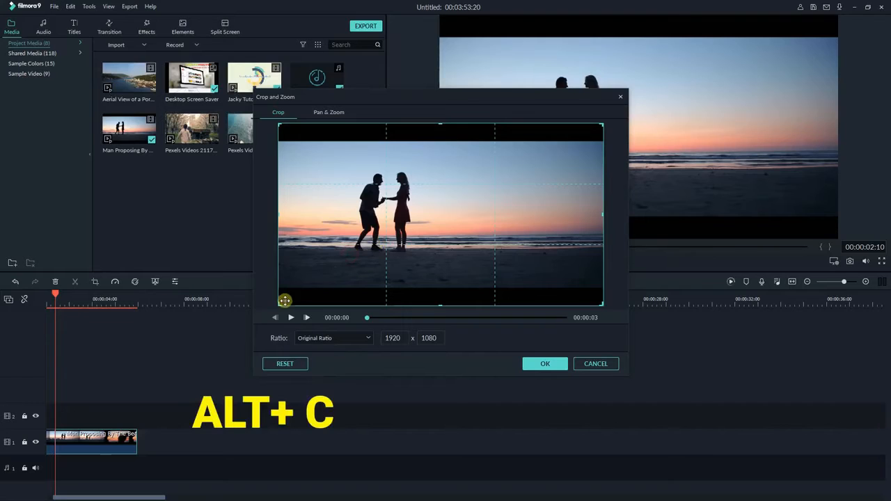
left_click_drag(278, 304, 412, 231)
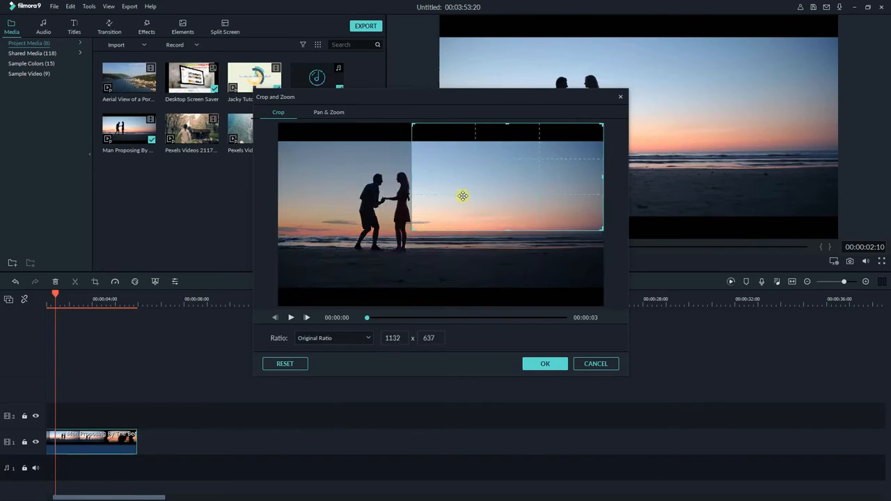
left_click_drag(462, 196, 370, 225)
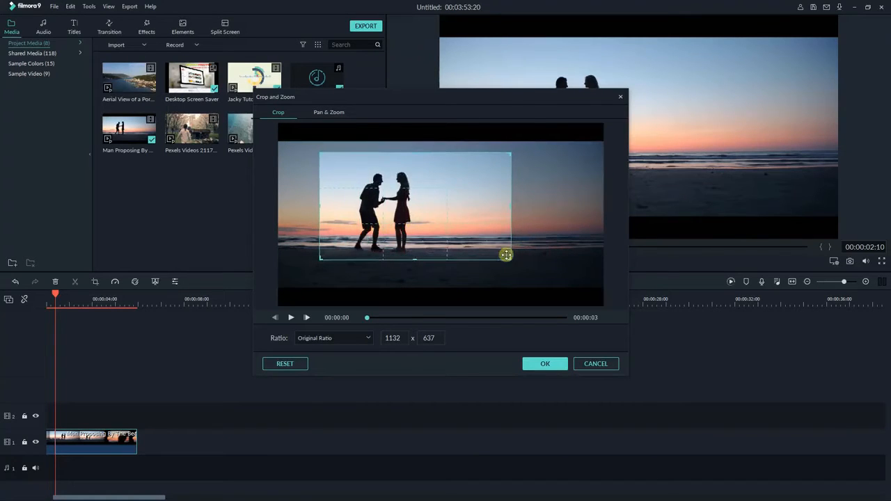
left_click_drag(510, 259, 443, 237)
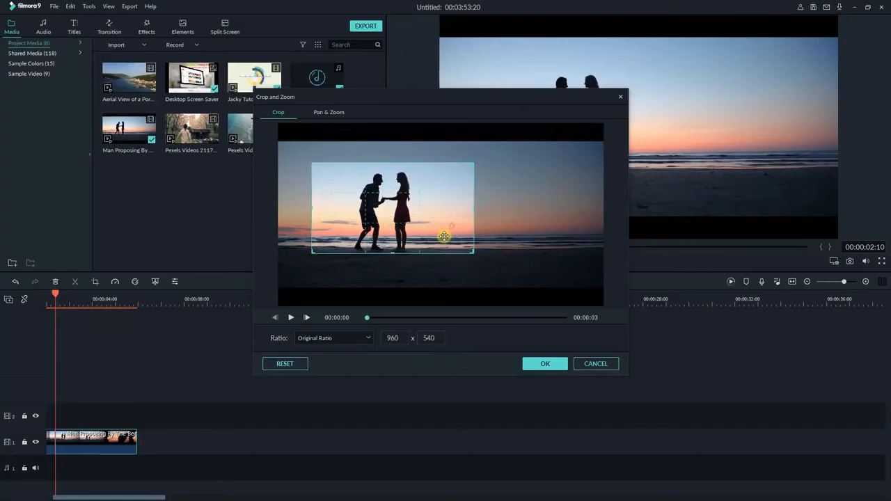
Preview the crop, switch to Pan & Zoom with its start frame around the couple, and apply the settings
left_click(291, 317)
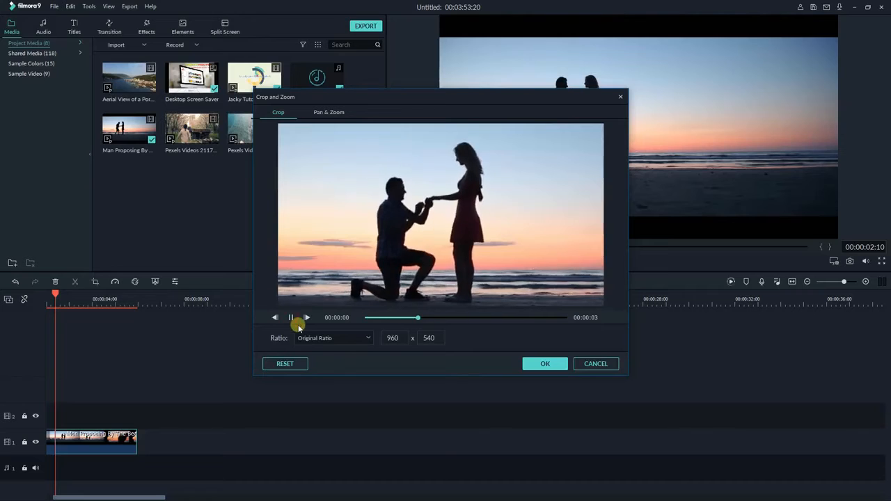
left_click(336, 113)
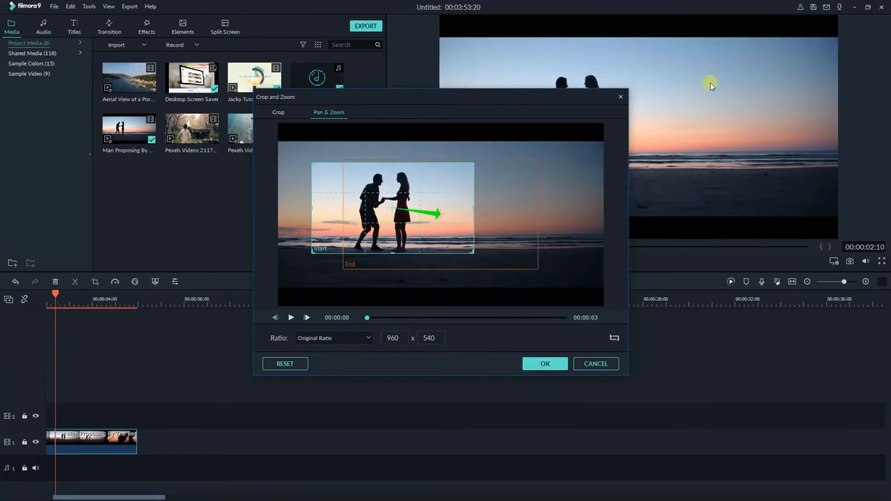
left_click(545, 364)
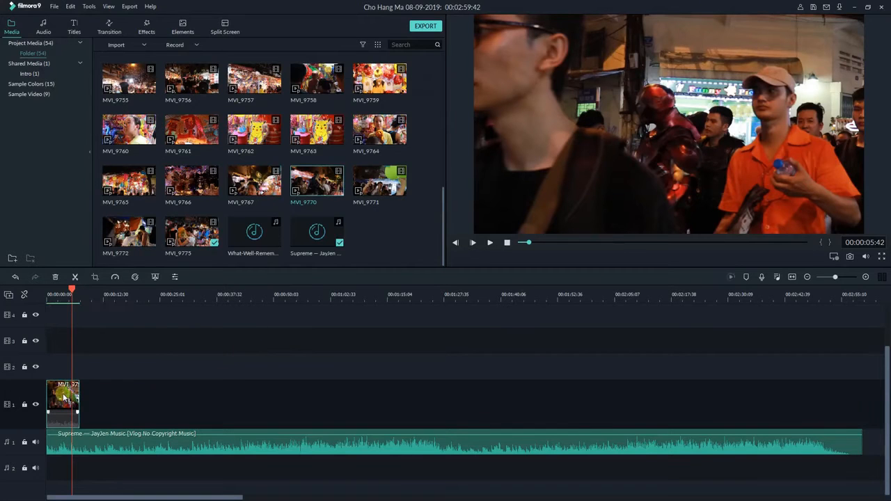
Slow the MVI_9794 clip to a custom speed of 0.4 with Ripple Edit enabled
left_click(114, 278)
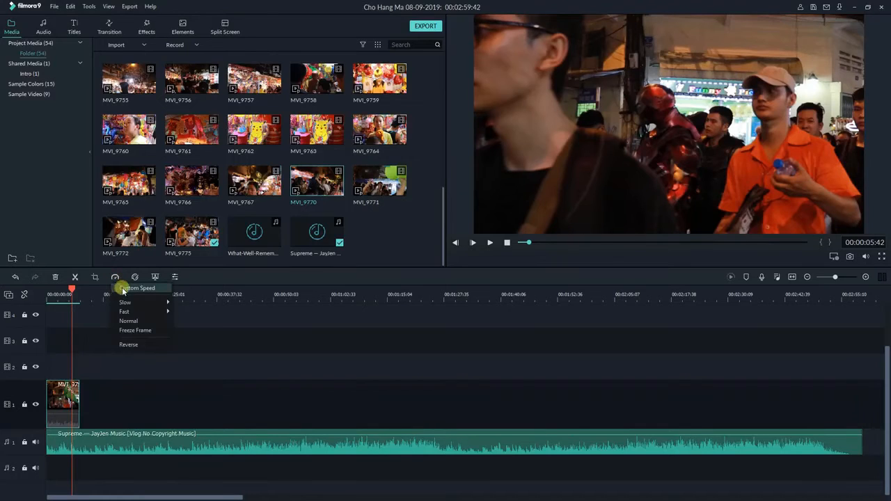
mouse_move(129, 304)
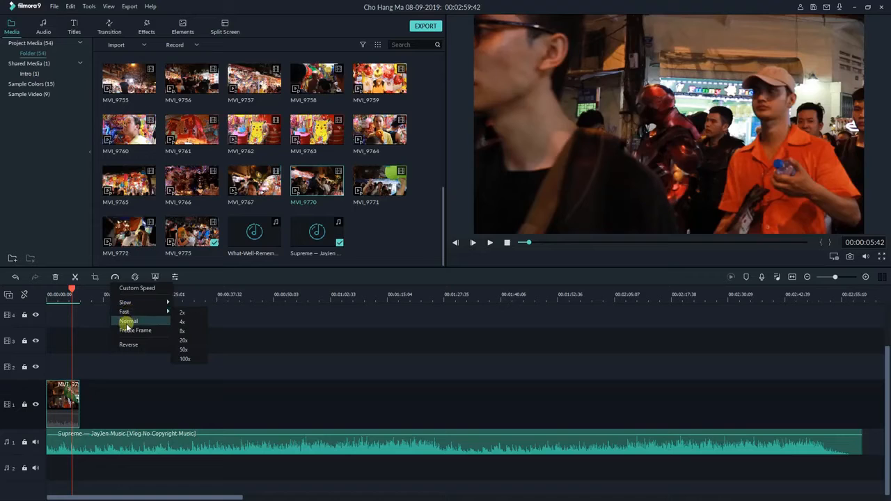
left_click(137, 289)
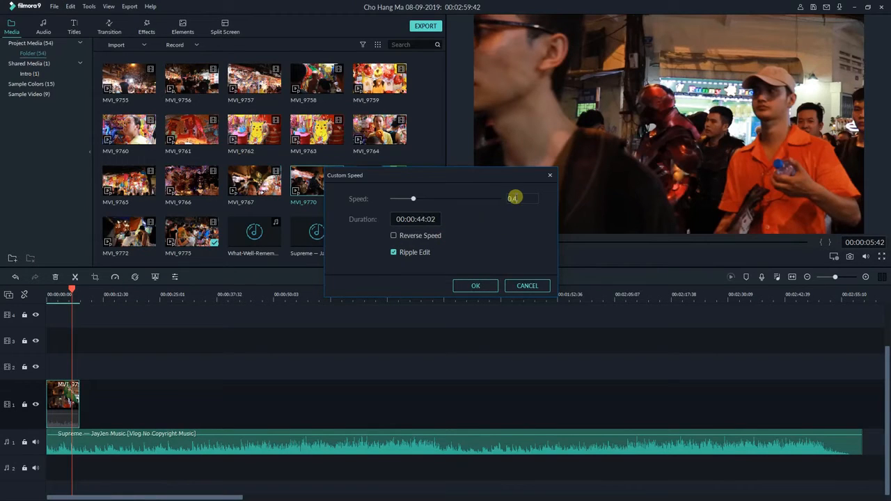
left_click(475, 285)
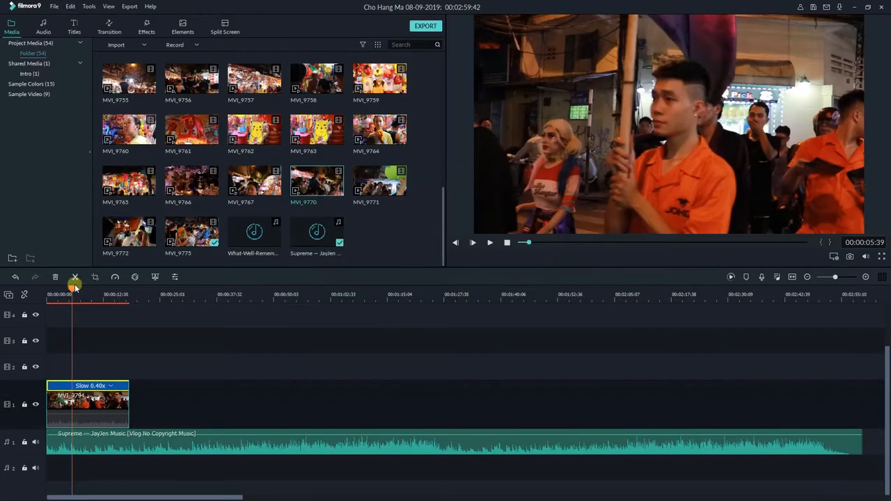
Play the slowed clip from the start of the timeline and narrow the media library area
left_click_drag(71, 286, 38, 295)
key("space")
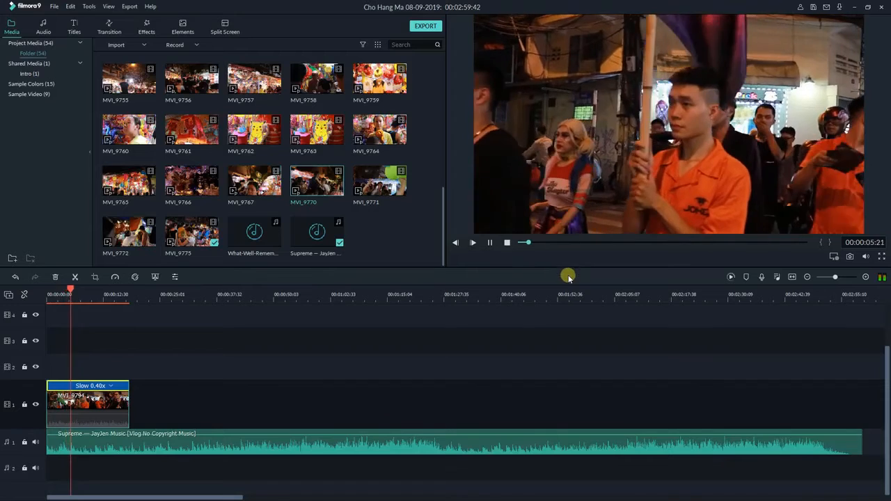
left_click_drag(446, 169, 370, 212)
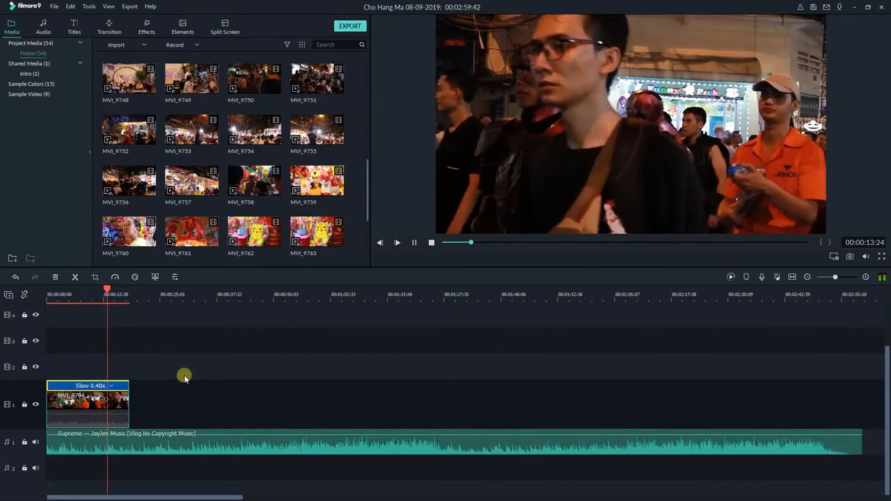
Copy the slowed MVI_9794 clip and paste the duplicate directly after it on video track 1
left_click(110, 405)
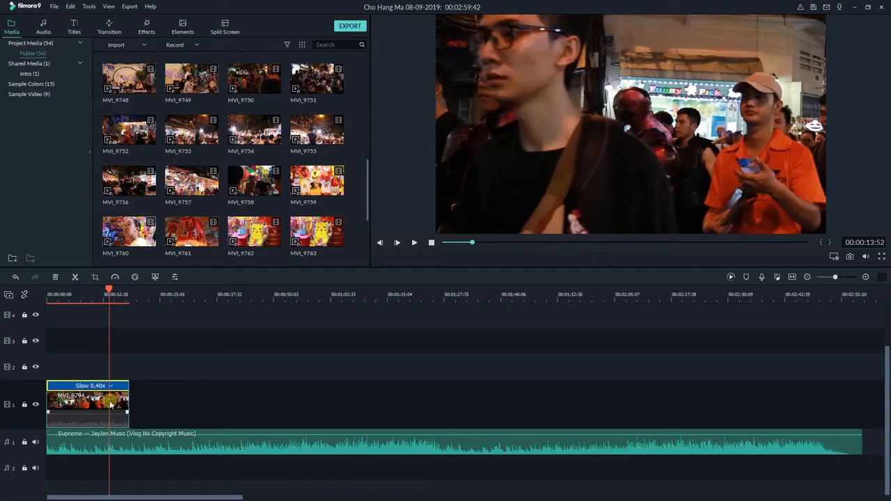
right_click(110, 404)
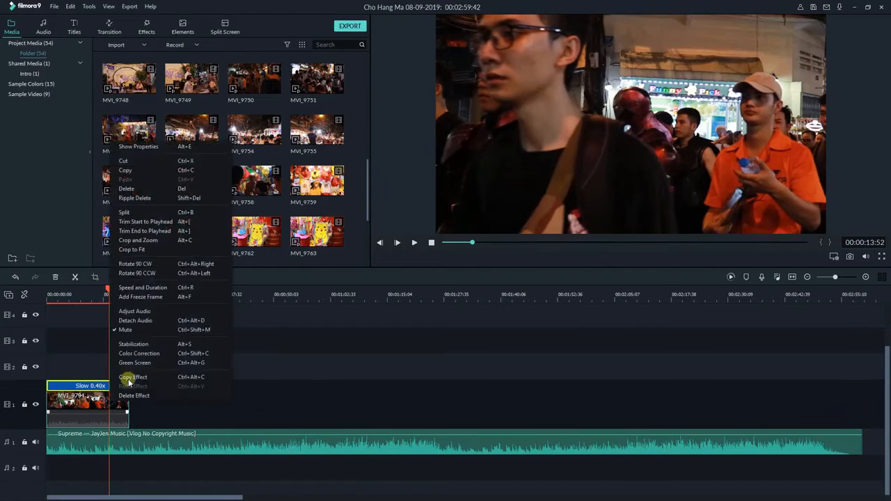
left_click(142, 178)
left_click(145, 293)
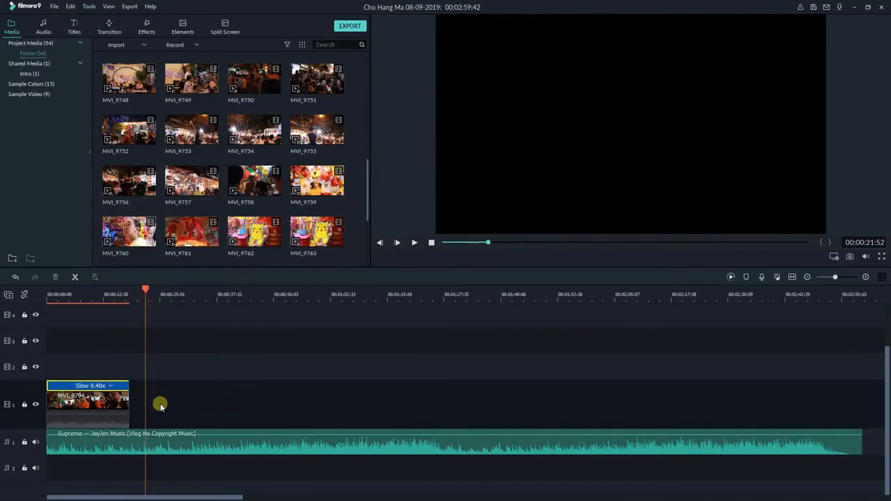
right_click(160, 405)
left_click(180, 316)
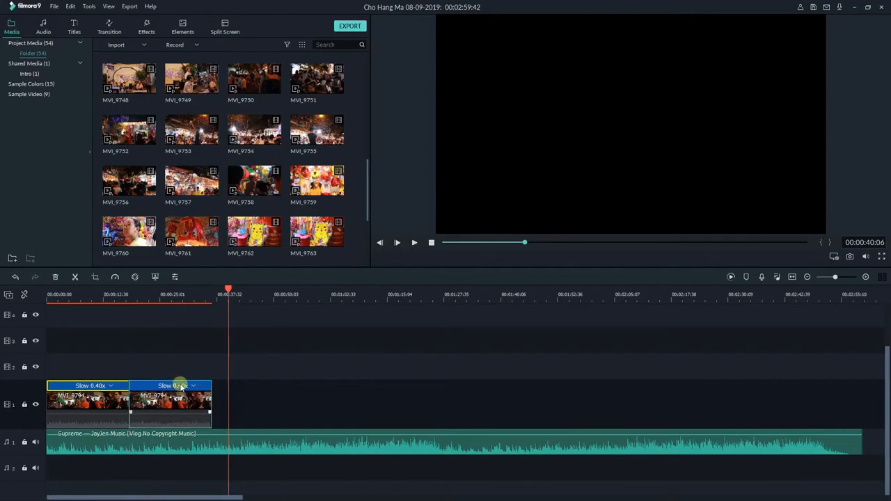
Reset the duplicate clip to normal speed and play from the end of the slowed clip into it
left_click(193, 388)
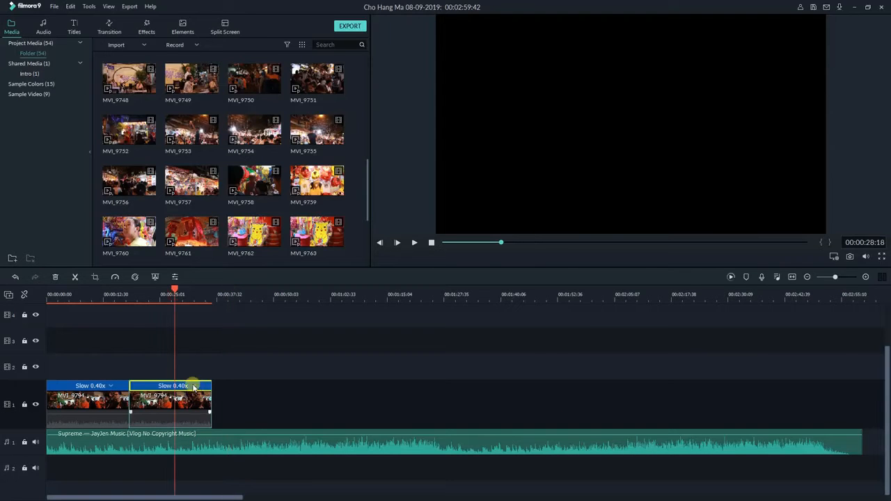
left_click(194, 387)
left_click(209, 425)
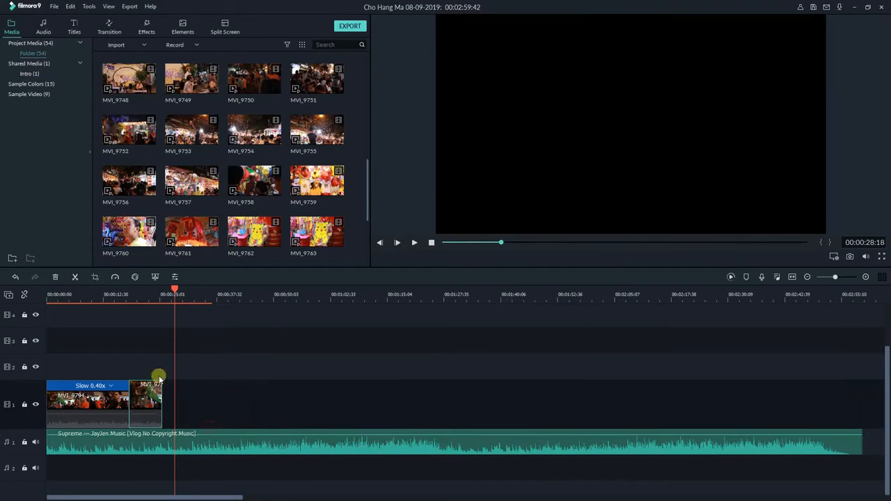
left_click(117, 300)
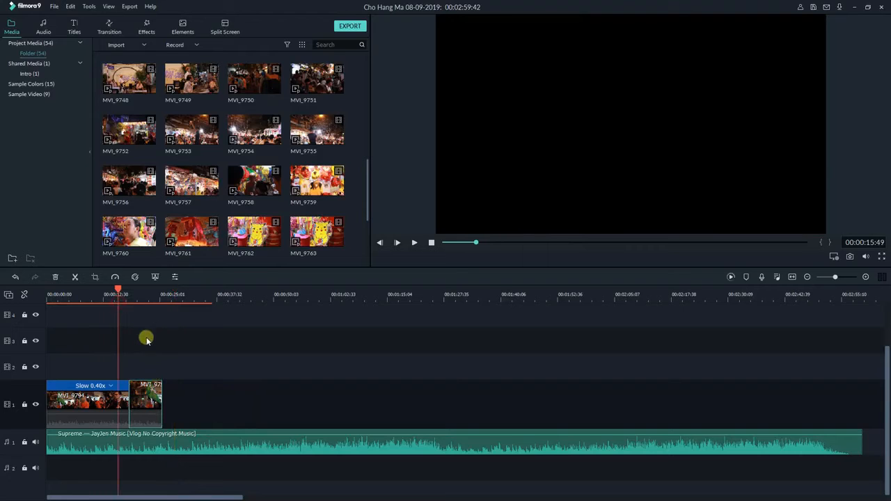
key("space")
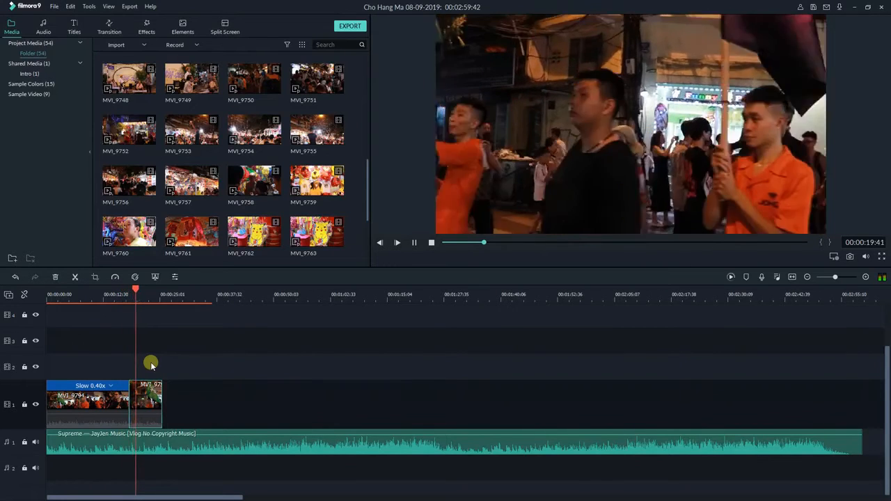
Speed up the duplicate clip with the Fast 4x preset and play it back
right_click(154, 402)
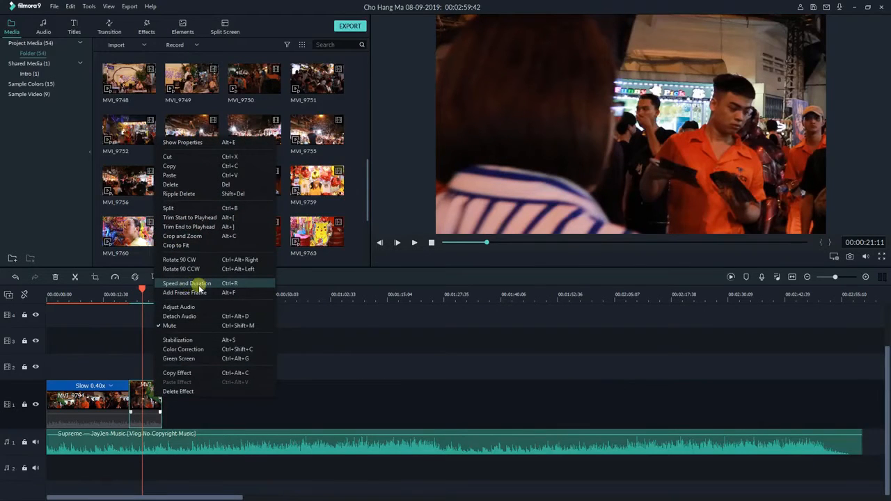
left_click(115, 277)
left_click(115, 277)
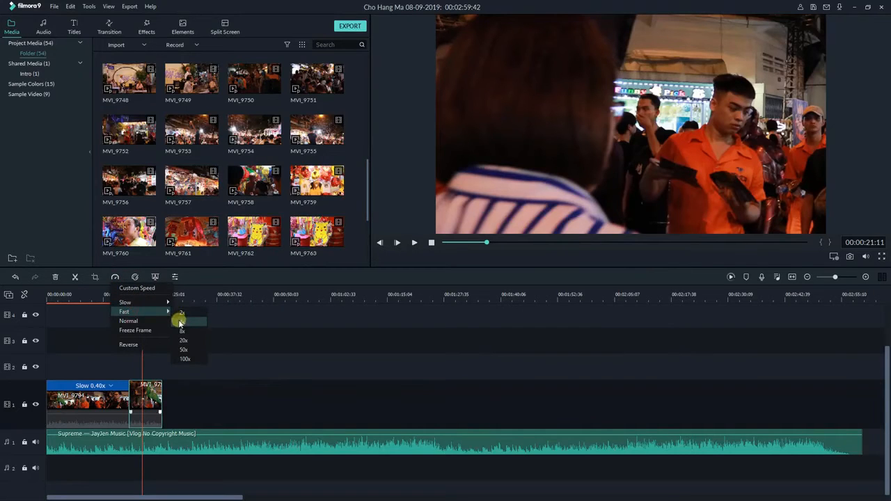
left_click(179, 322)
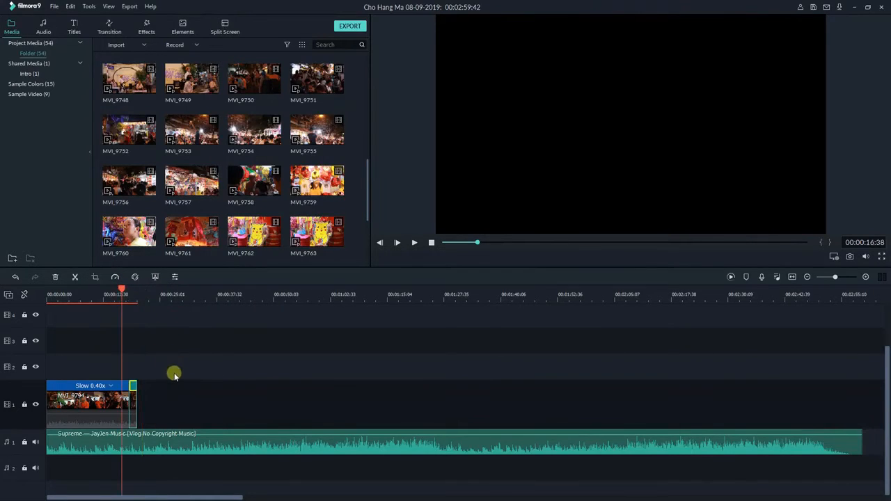
key("space")
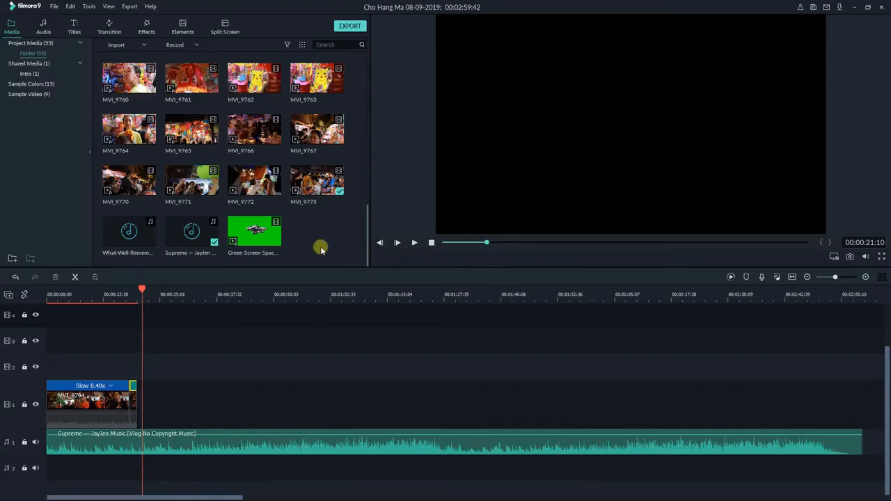
Place the Green Screen Spaceship clip on video track 1 after the MVI_9794 clips and preview its frame at 00:00:32:05
left_click_drag(272, 240, 157, 416)
left_click(191, 298)
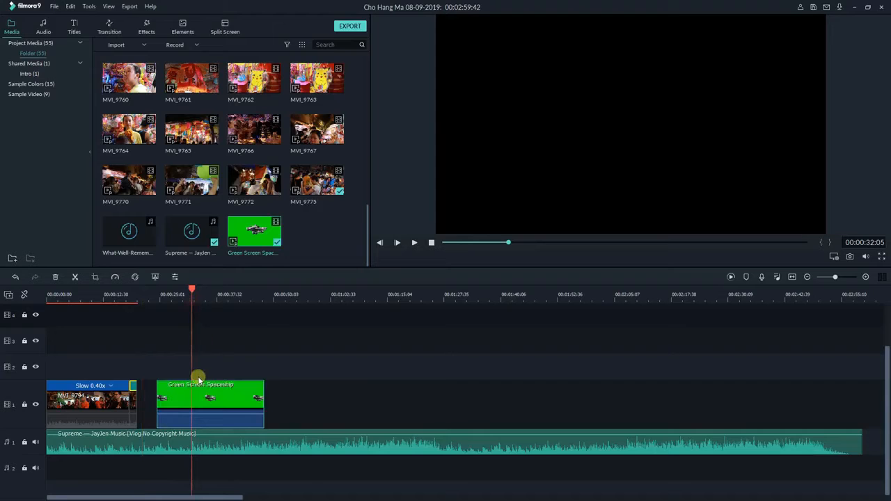
left_click(202, 396)
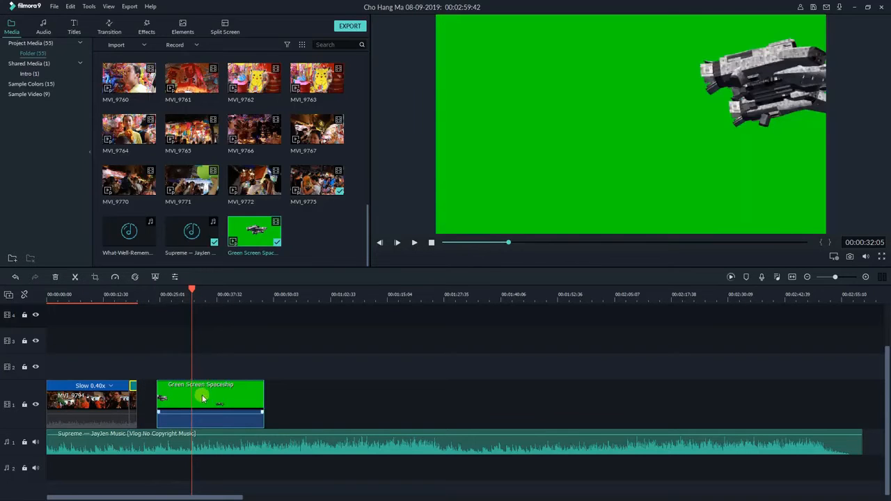
Try the Green Screen effect on the Green Screen Spaceship clip, and turn its Chroma Key back off
right_click(202, 395)
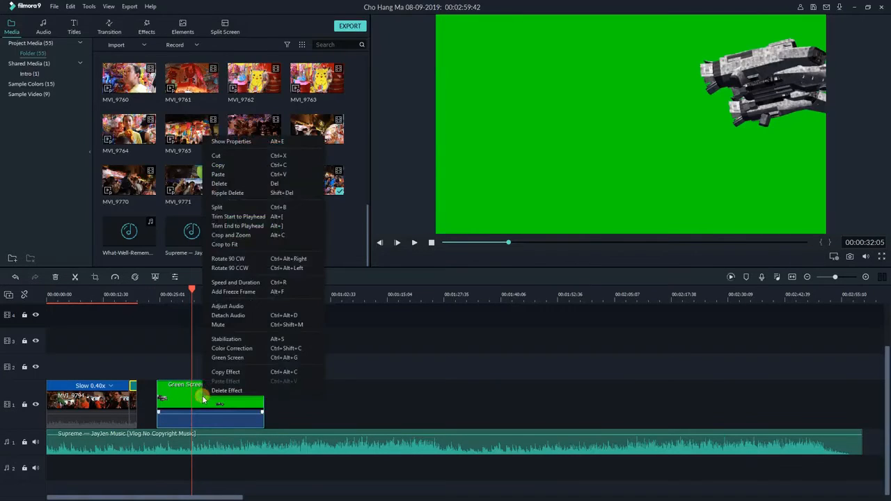
left_click(225, 358)
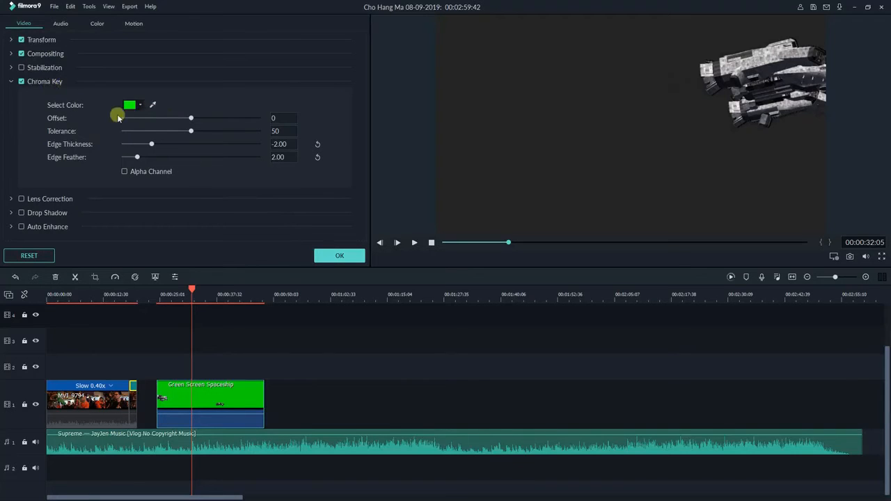
left_click(21, 81)
left_click(353, 255)
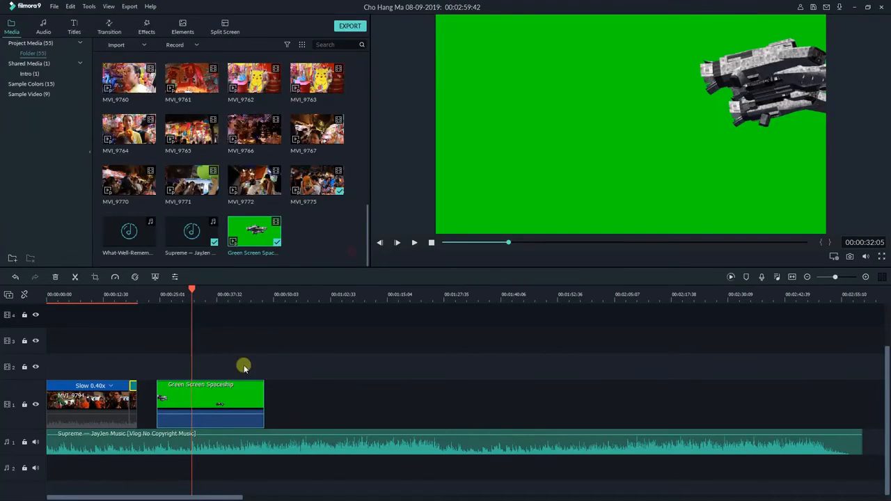
Apply the green screen effect again, and reopen the spaceship clip's video settings to disable Chroma Key
left_click(155, 277)
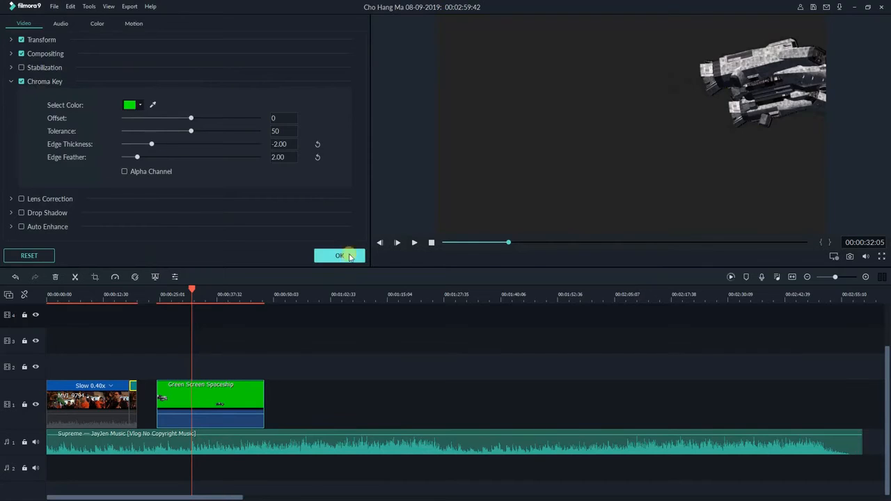
left_click(340, 256)
double_click(194, 395)
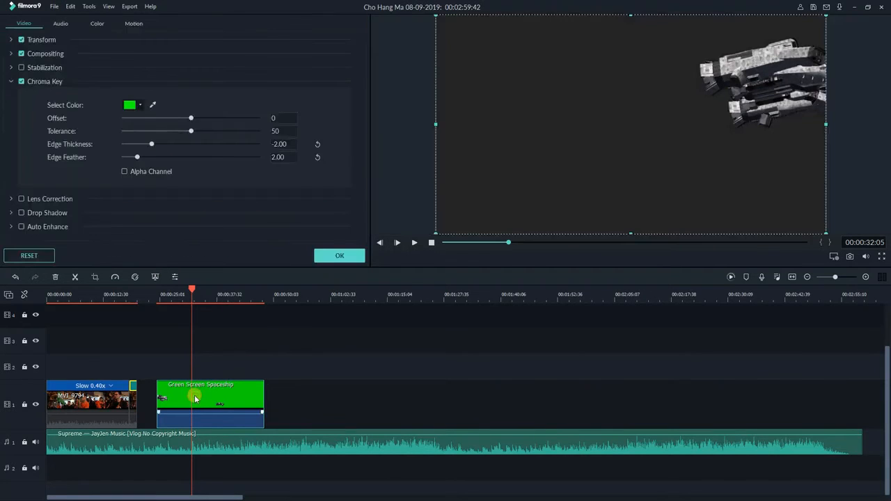
left_click(21, 81)
Look through the spaceship clip's audio, color and motion settings and return to its video settings
left_click(56, 24)
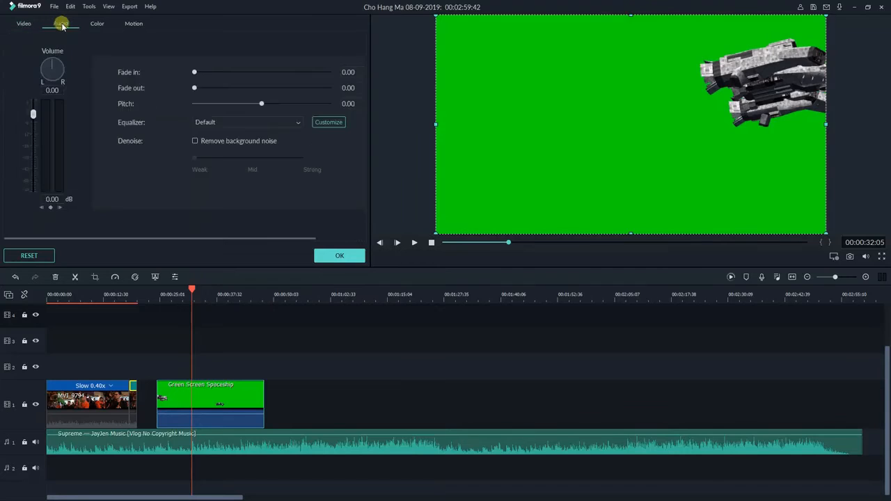
left_click(97, 23)
left_click(133, 24)
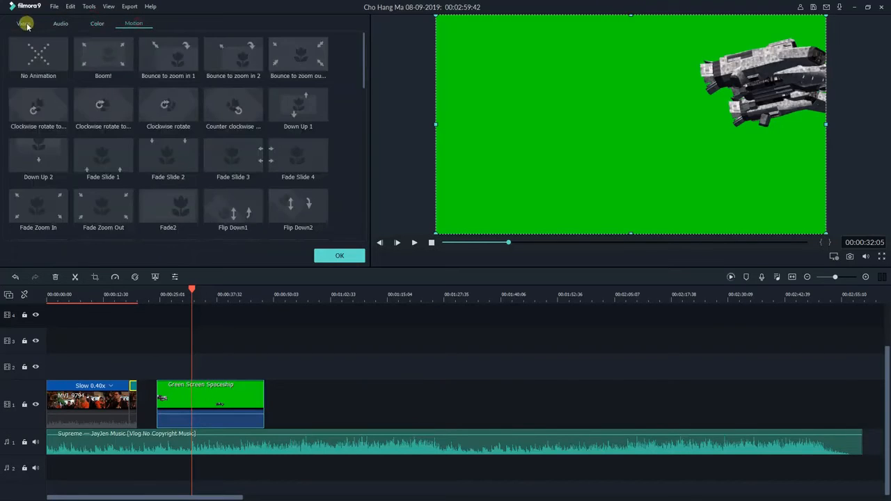
left_click(24, 23)
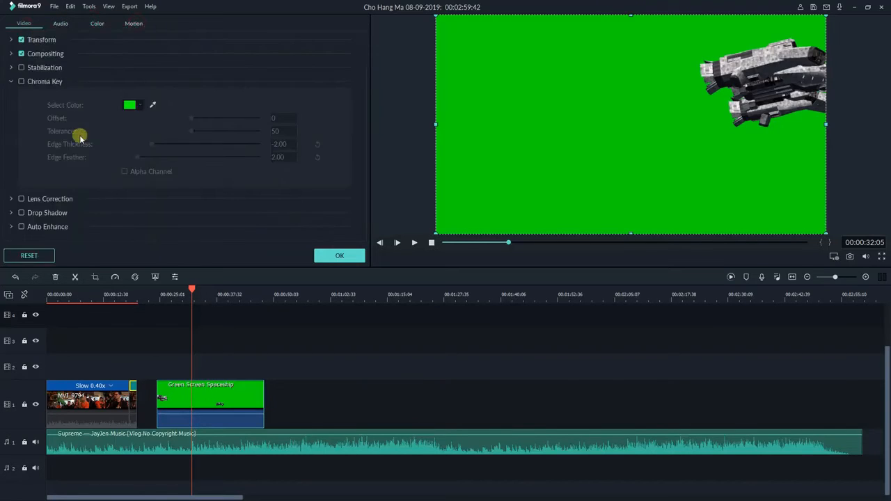
Enable Chroma Key on the spaceship clip and play the project from the beginning of the timeline
left_click(21, 81)
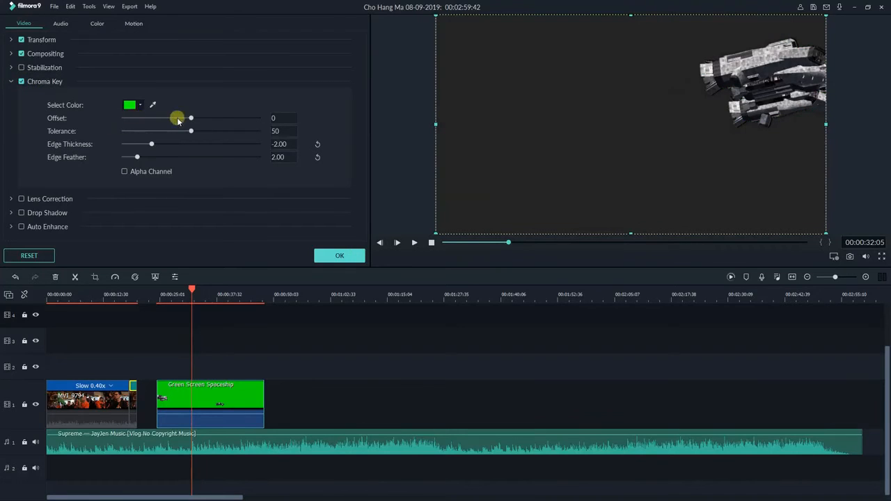
left_click(440, 243)
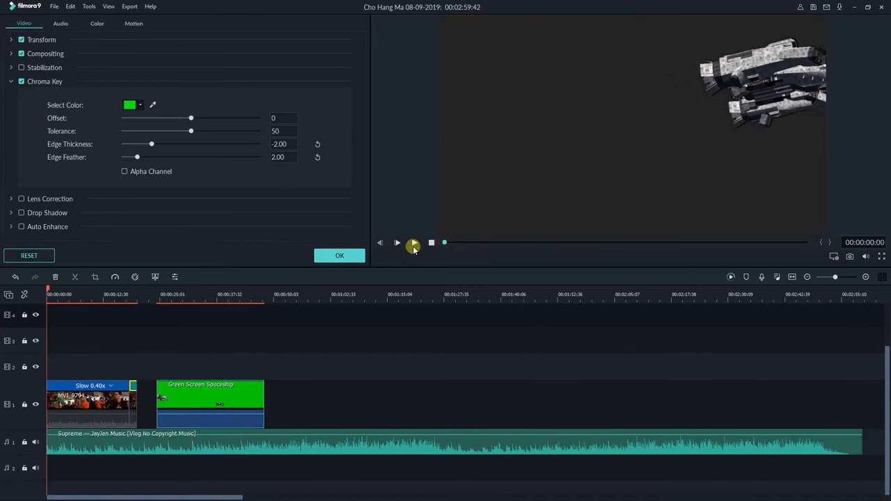
left_click(413, 243)
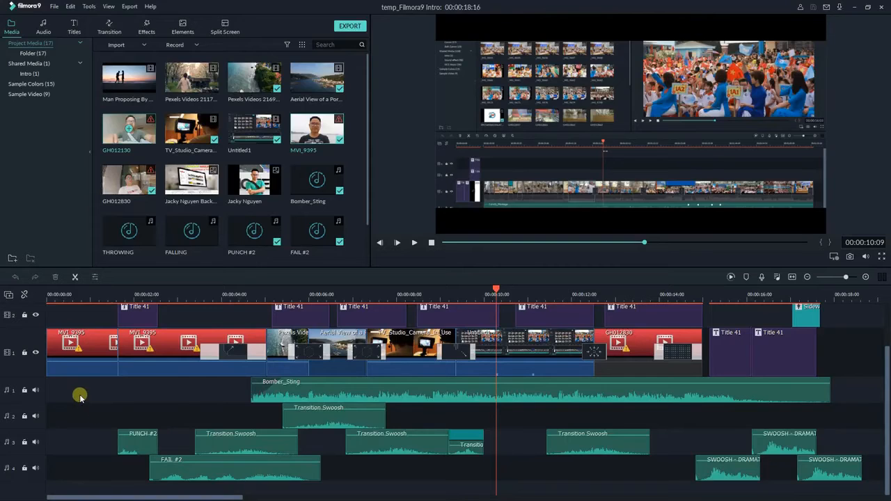
Play the Filmora9 intro project from the start and pause at 00:00:00:19
left_click(52, 300)
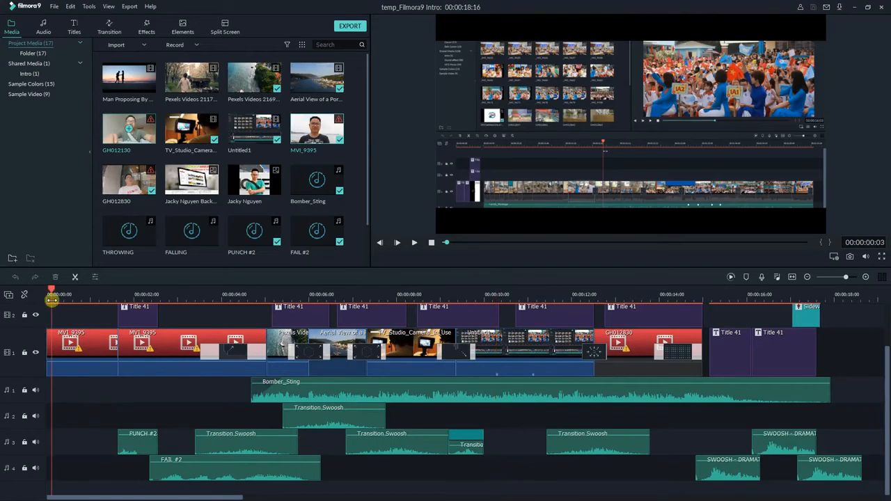
left_click_drag(53, 291, 40, 294)
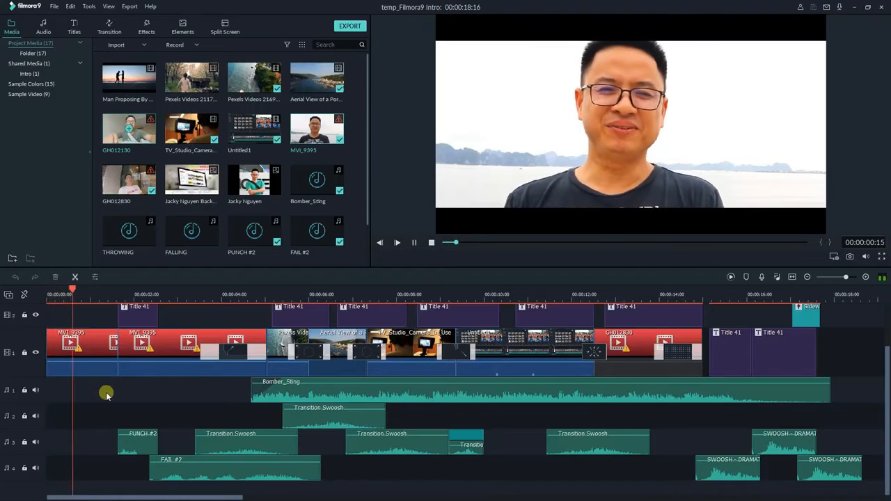
key("space")
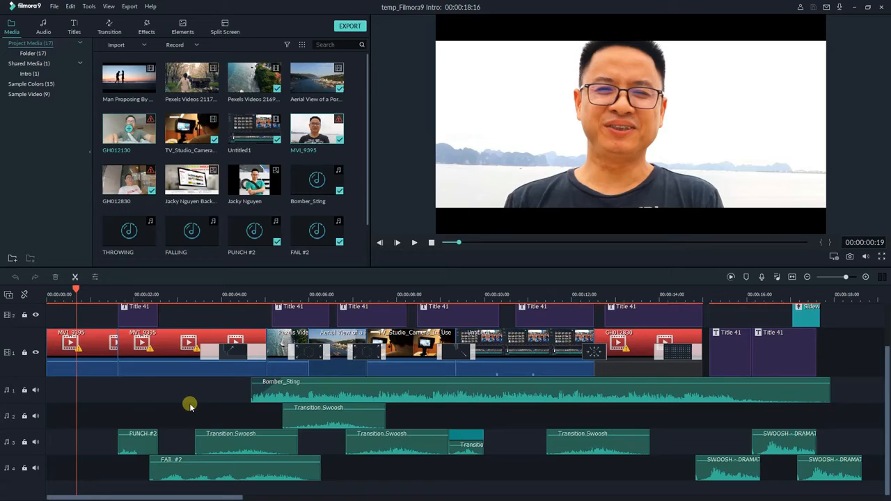
Adjust the height of the timeline tracks to Normal
left_click(8, 294)
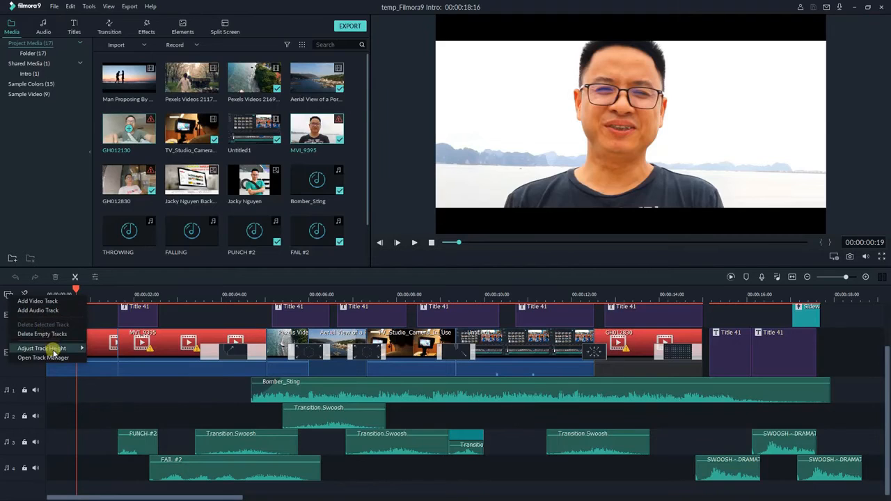
mouse_move(54, 348)
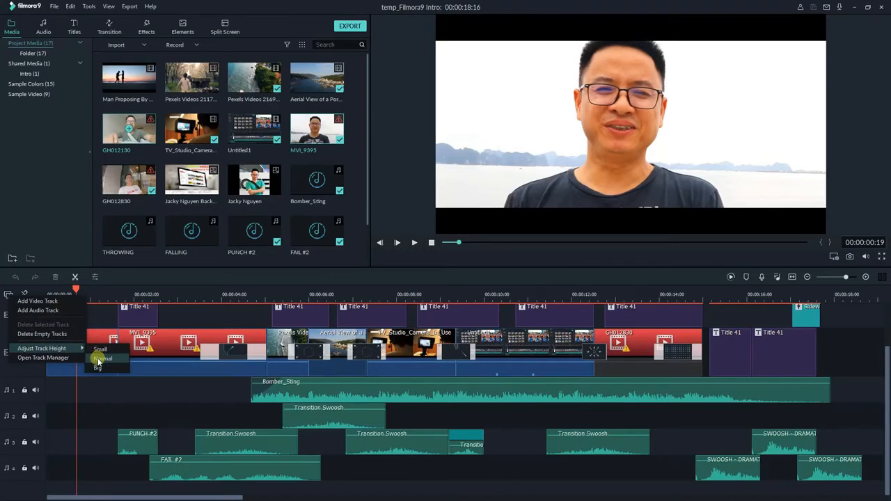
left_click(101, 358)
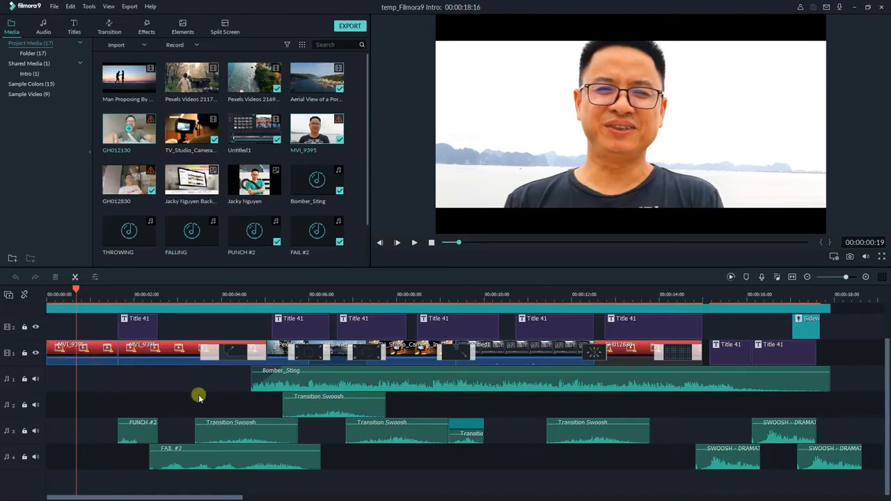
Enlarge the timeline tracks by setting the track height to Big
left_click(8, 295)
mouse_move(73, 348)
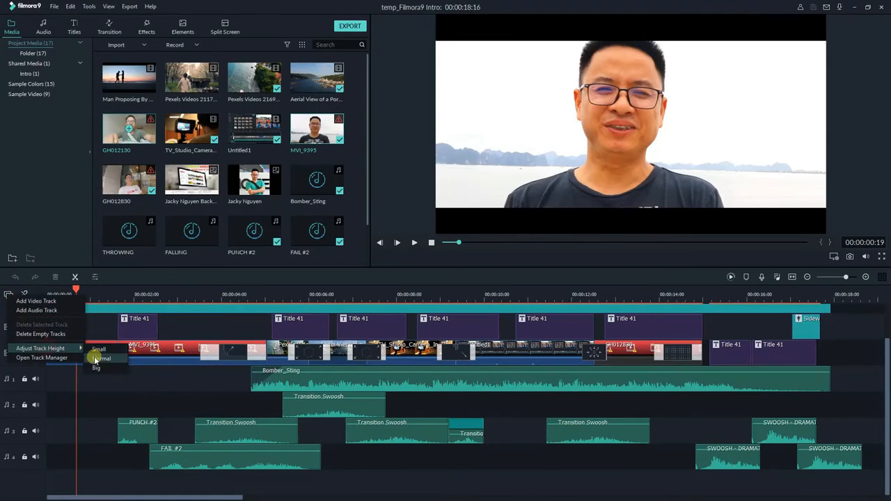
left_click(98, 368)
Examine the clips on the audio tracks, including Bomber_Sting, Transition Swoosh and FAIL #2
scroll(364, 417, "down", 8)
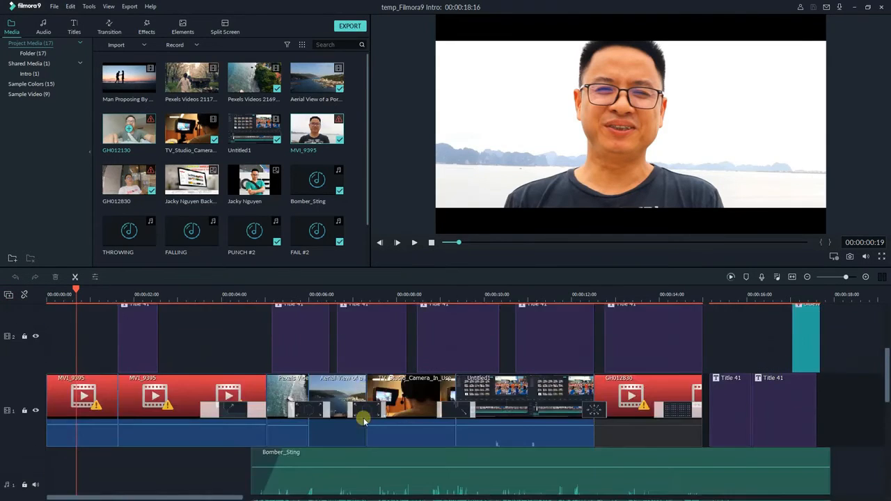
scroll(360, 412, "up", 3)
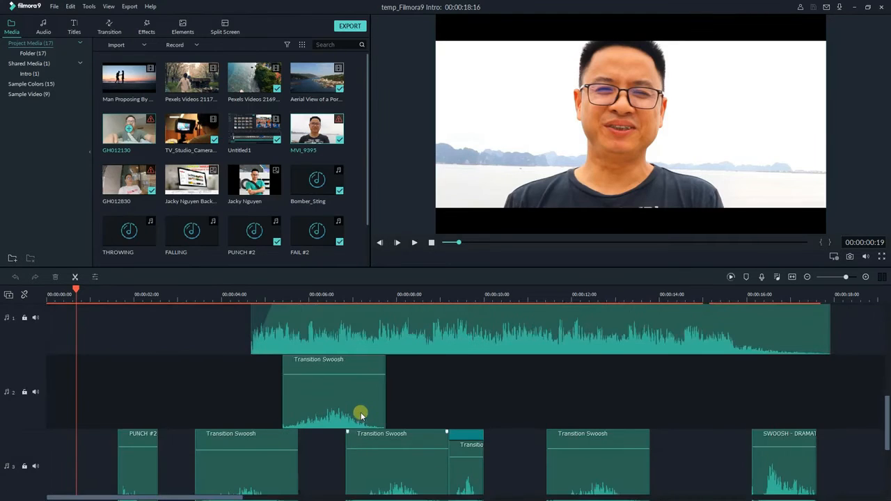
left_click(271, 367)
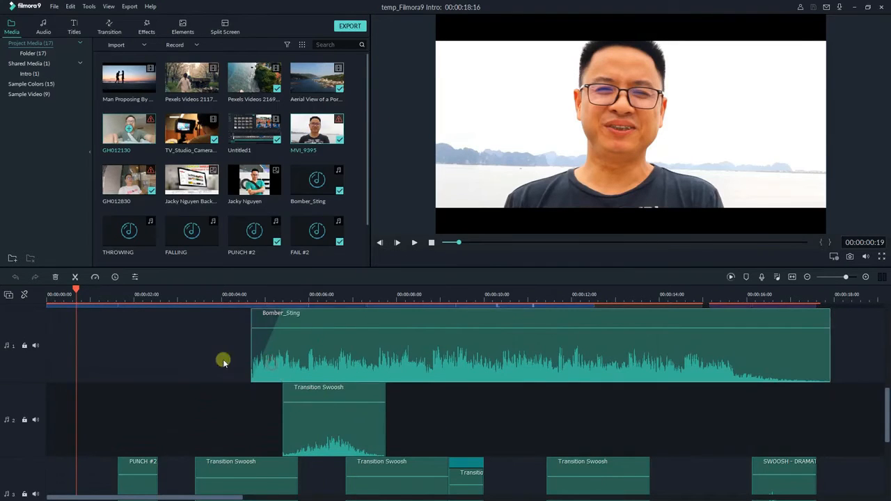
scroll(302, 376, "down", 2)
left_click(319, 374)
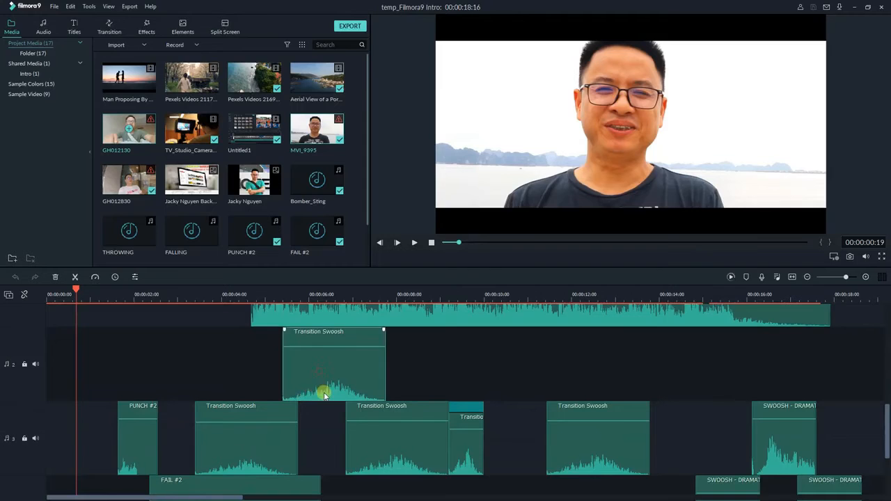
scroll(323, 389, "down", 2)
scroll(223, 399, "down", 2)
left_click(227, 400)
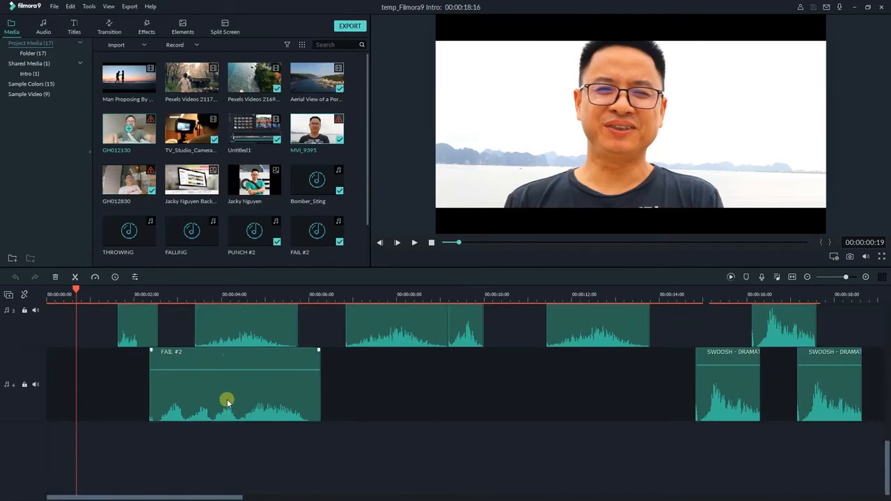
left_click(536, 380)
scroll(503, 419, "up", 3)
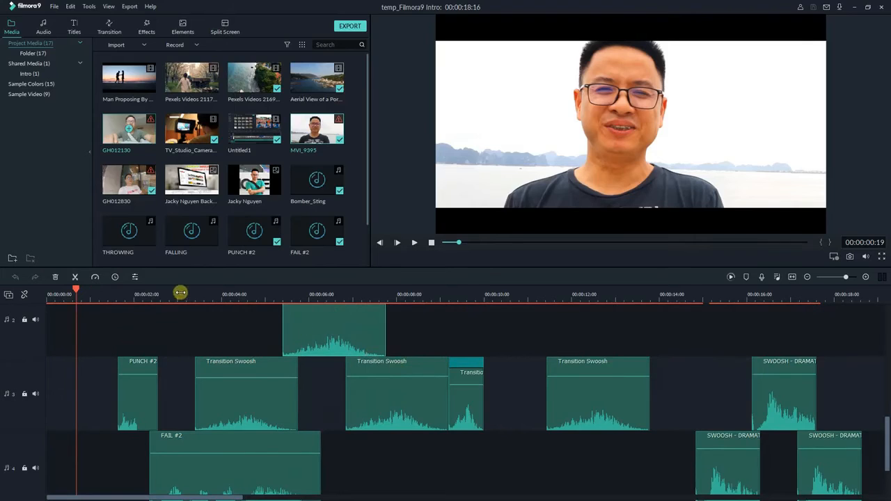
View the selected audio clip's volume, fade and equalizer settings, and play the project in the Audio Mixer
left_click(135, 278)
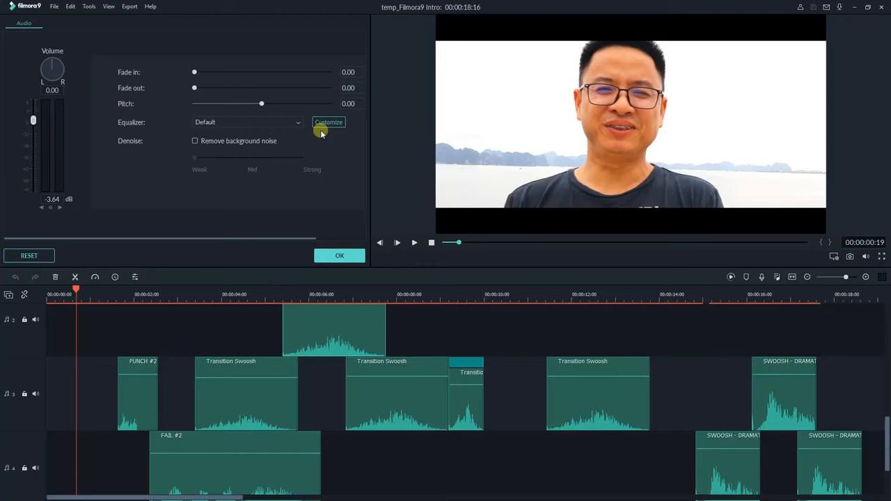
left_click(339, 256)
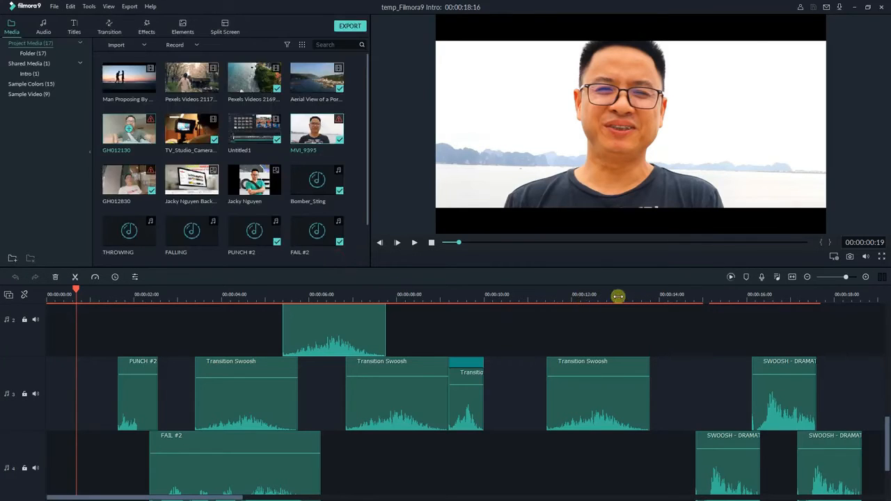
left_click(777, 277)
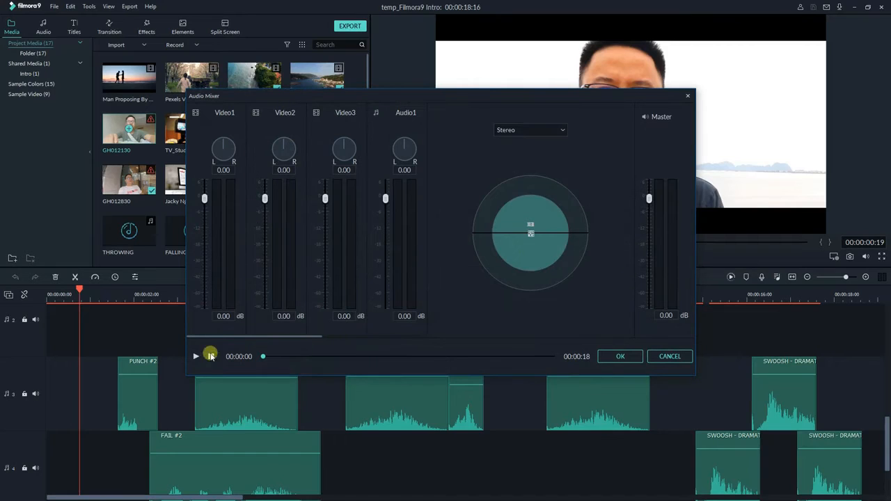
left_click(197, 357)
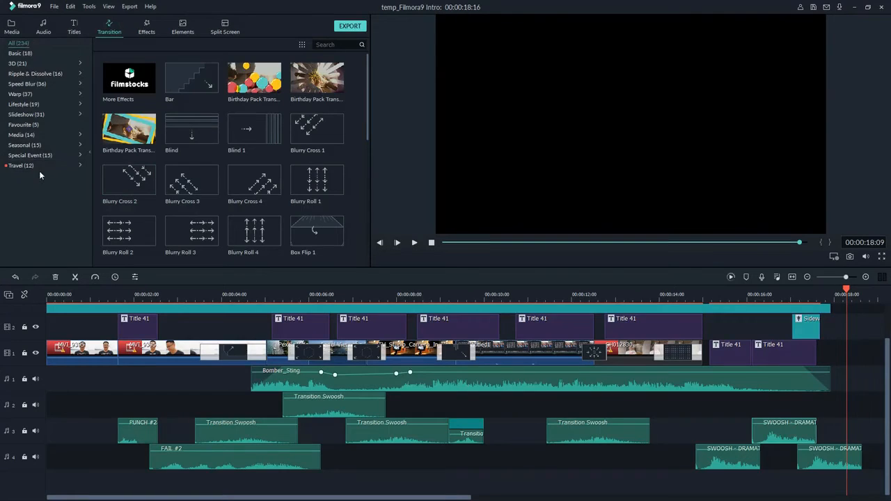
Search the transitions for "fade", add Fade between the two MVI_9395 clips, and move the playhead to 00:00:00:06
left_click(18, 63)
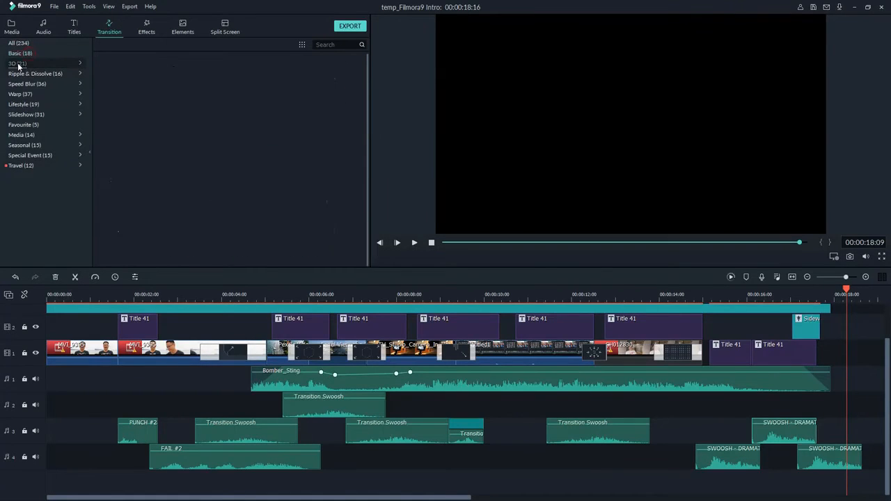
left_click(18, 44)
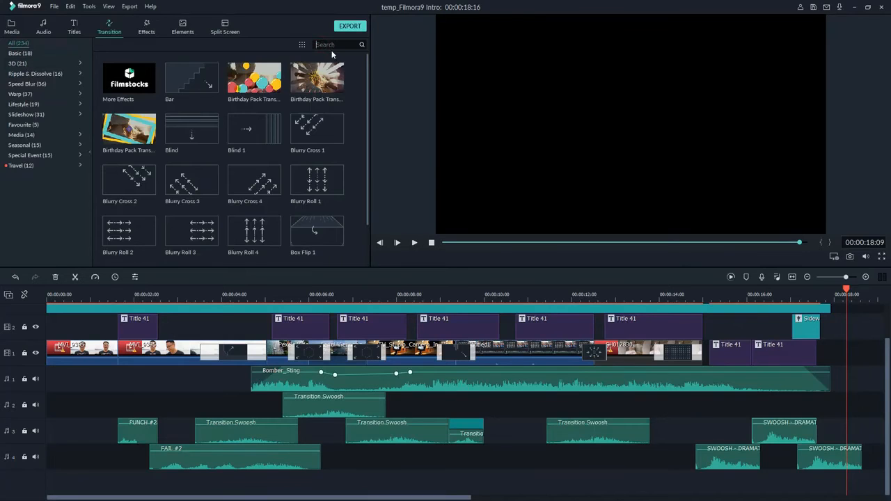
type("fade")
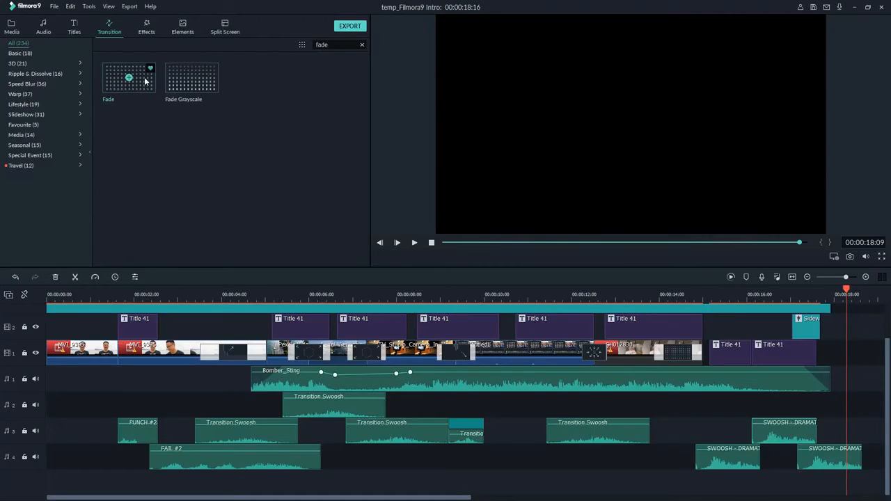
left_click_drag(154, 167, 110, 358)
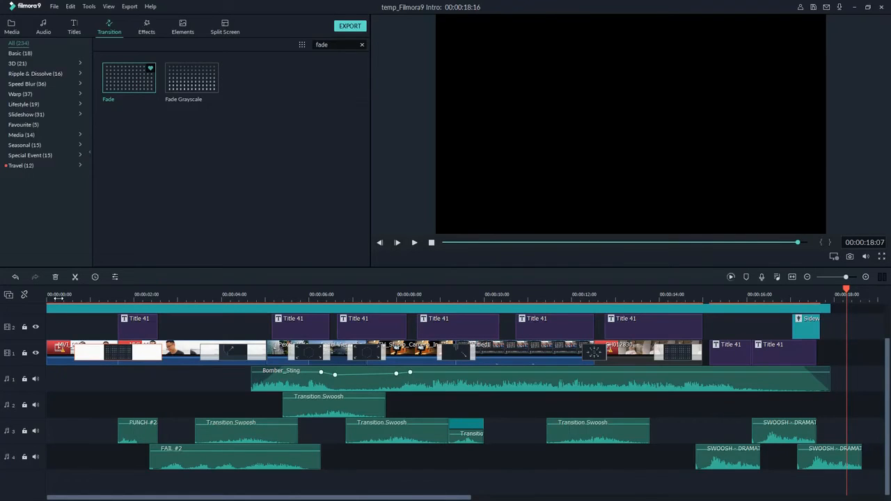
left_click(57, 296)
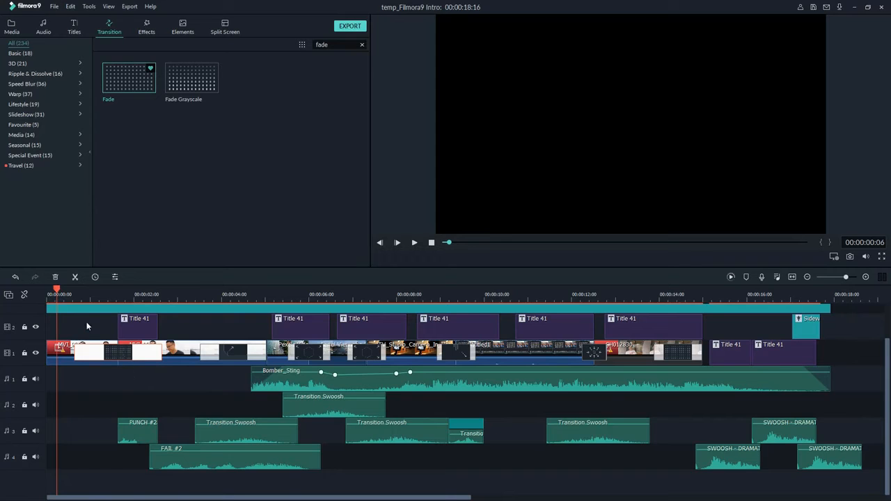
Play through the Fade transition between the two MVI_9395 clips and shorten its duration, keeping the Overlap mode
key("space")
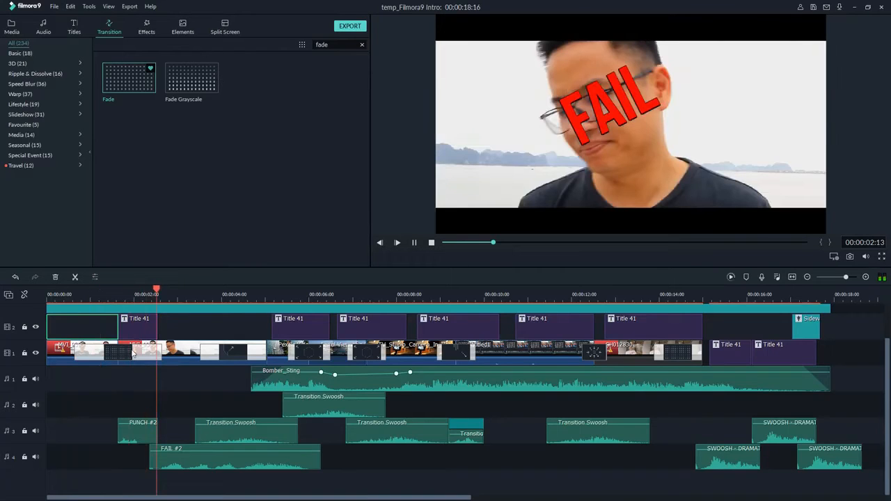
key("space")
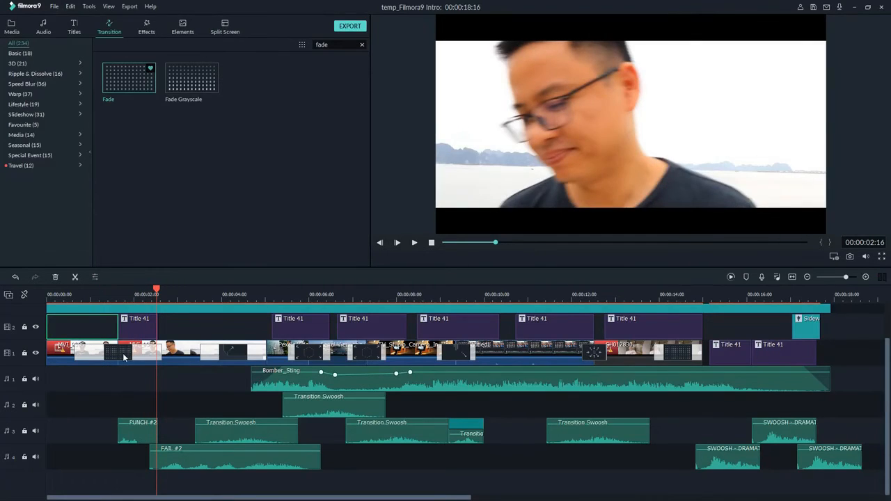
left_click(124, 357)
double_click(127, 355)
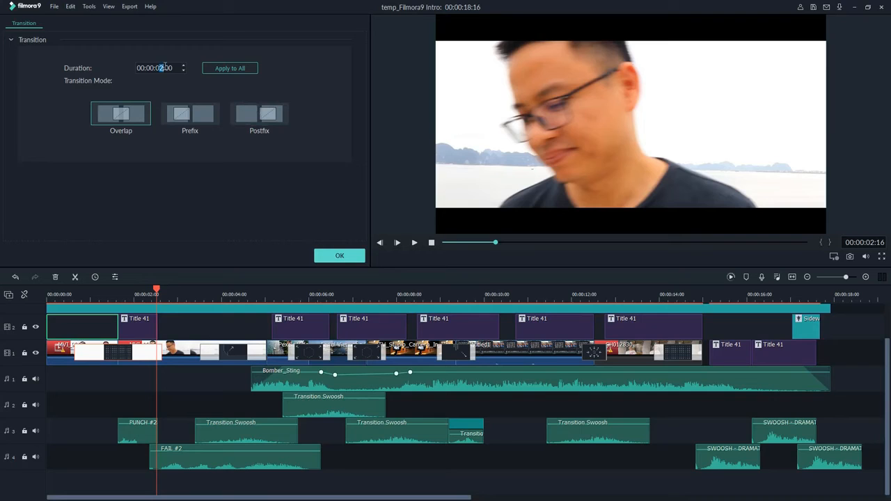
left_click(348, 255)
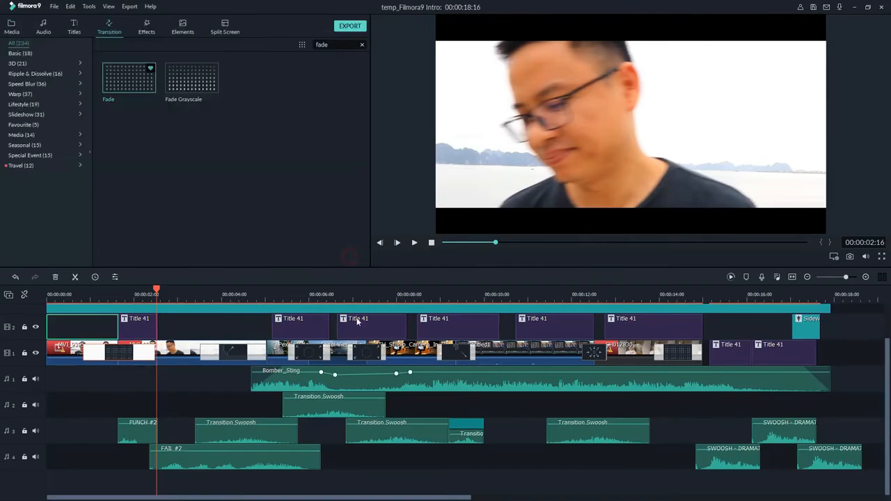
Clear the transition search, apply Shift Zoom 2 from the Warp category at the end of the second MVI_9395 clip, and play it from 00:00:03:08
left_click(28, 85)
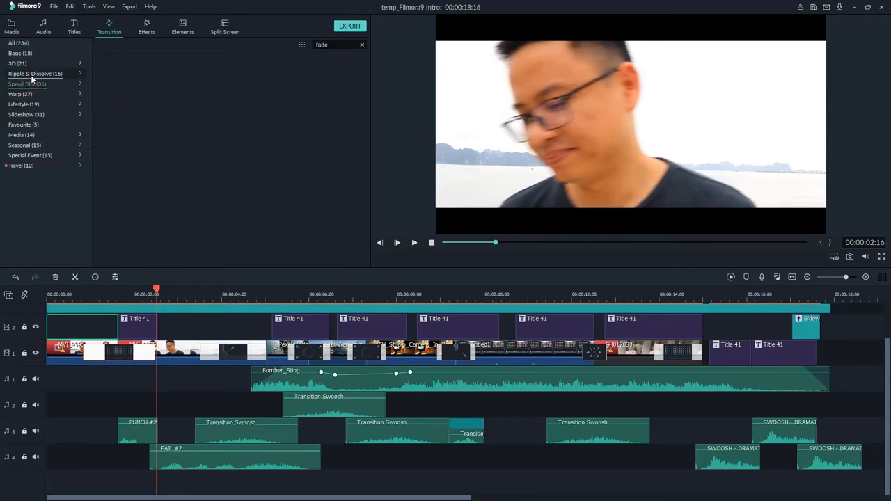
left_click(32, 73)
left_click(362, 44)
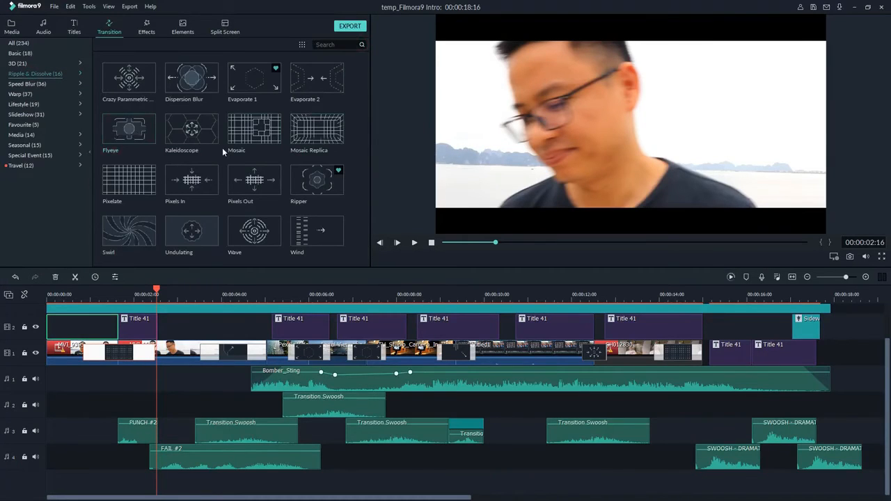
left_click(22, 95)
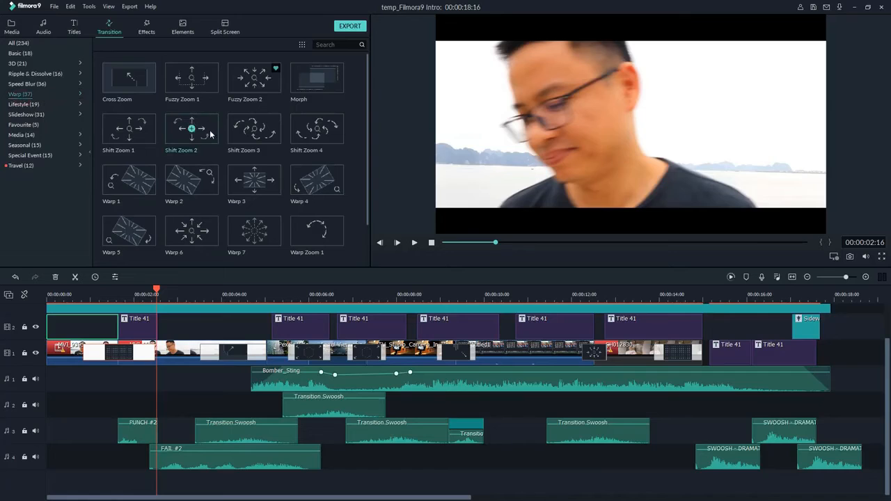
left_click_drag(210, 135, 247, 357)
left_click(194, 295)
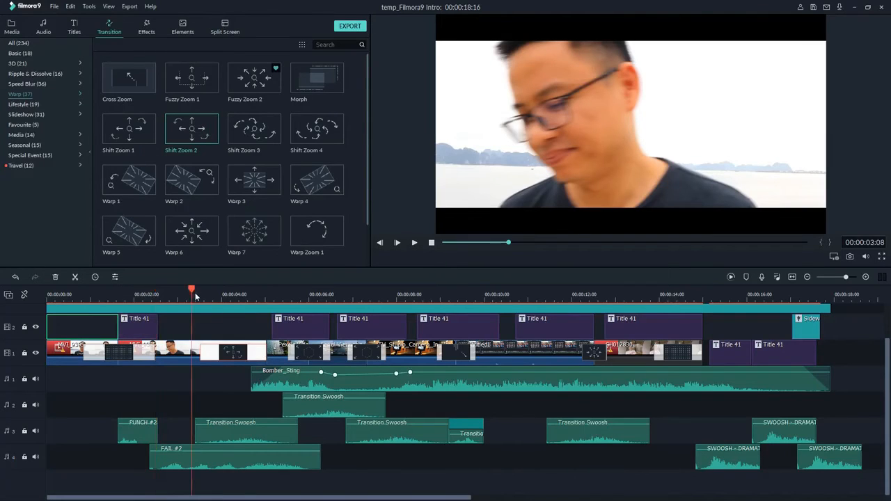
key("space")
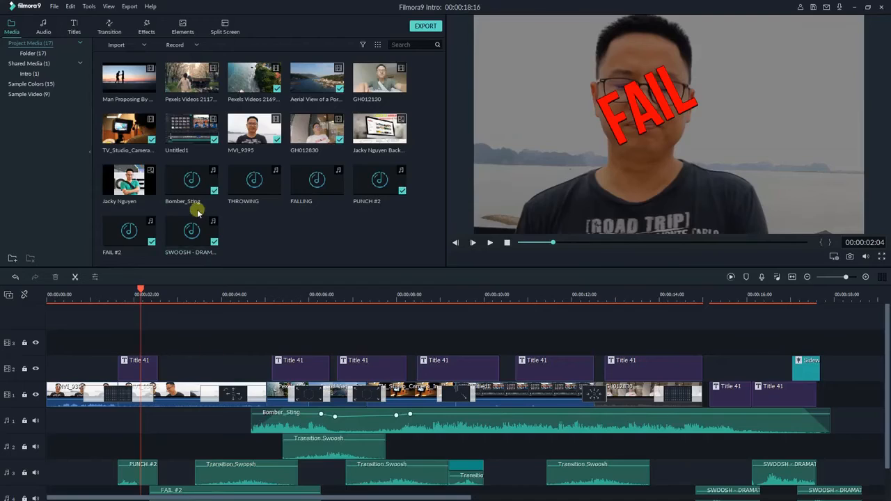
Examine the effects library's categories, including Filters, Overlays, Utility and the Shake filters
left_click(147, 30)
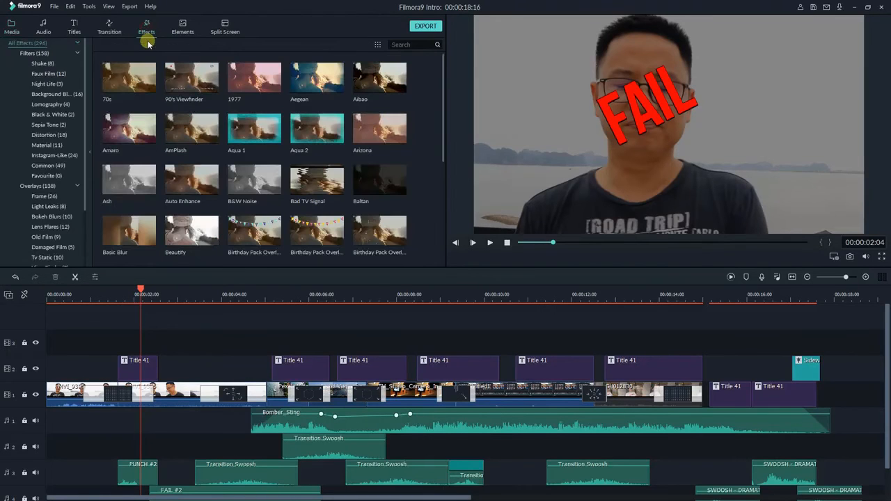
left_click(36, 53)
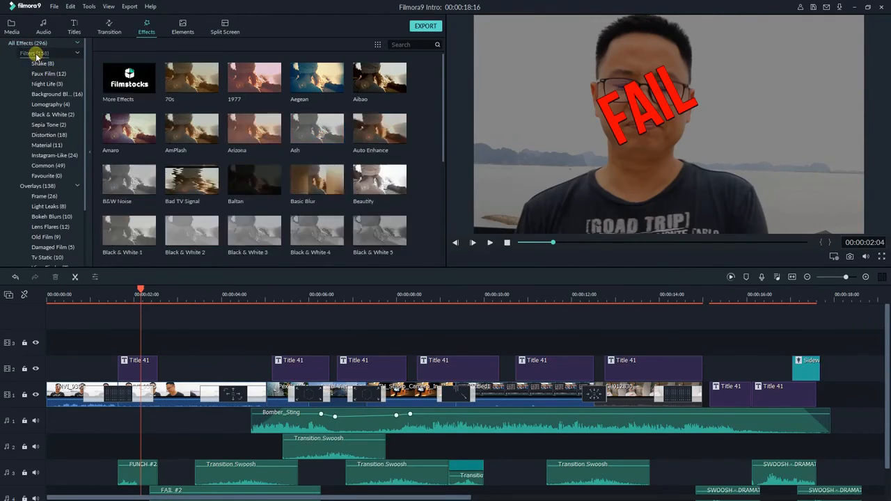
left_click(77, 53)
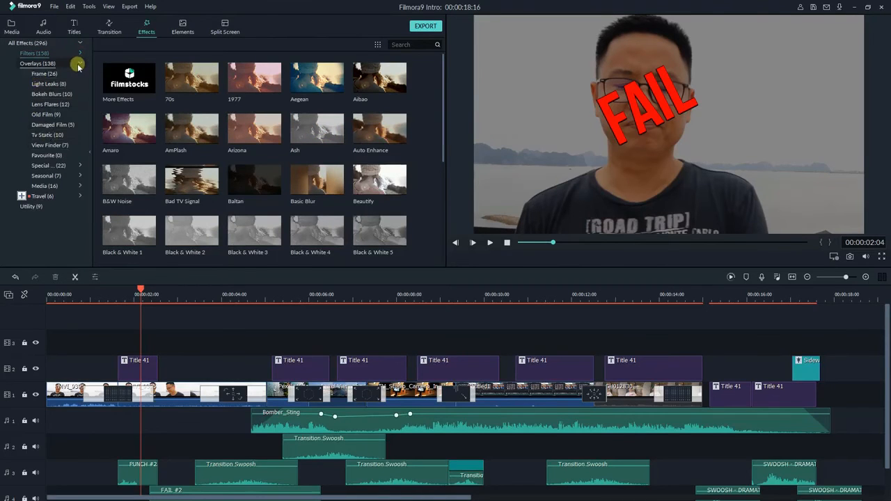
left_click(78, 63)
left_click(29, 74)
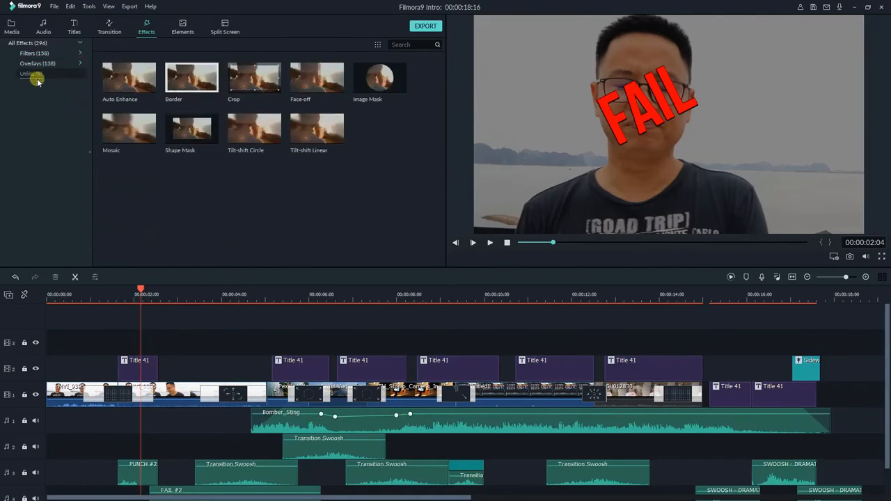
left_click(28, 43)
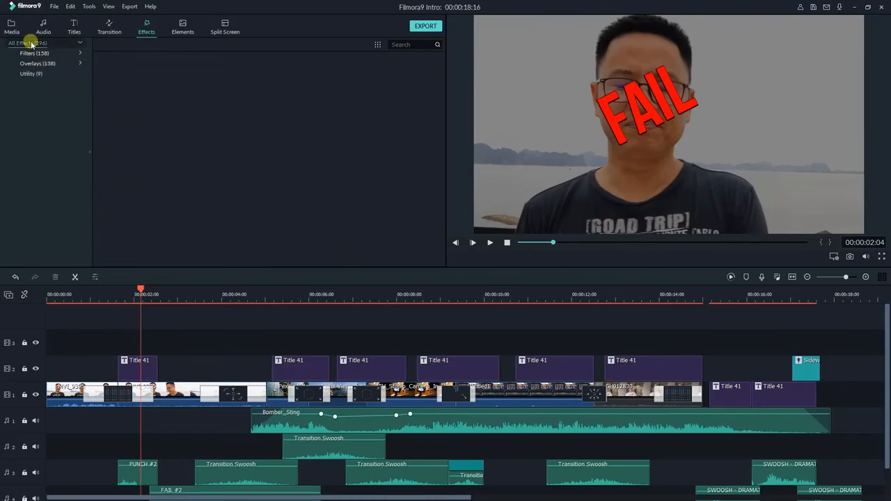
left_click(80, 43)
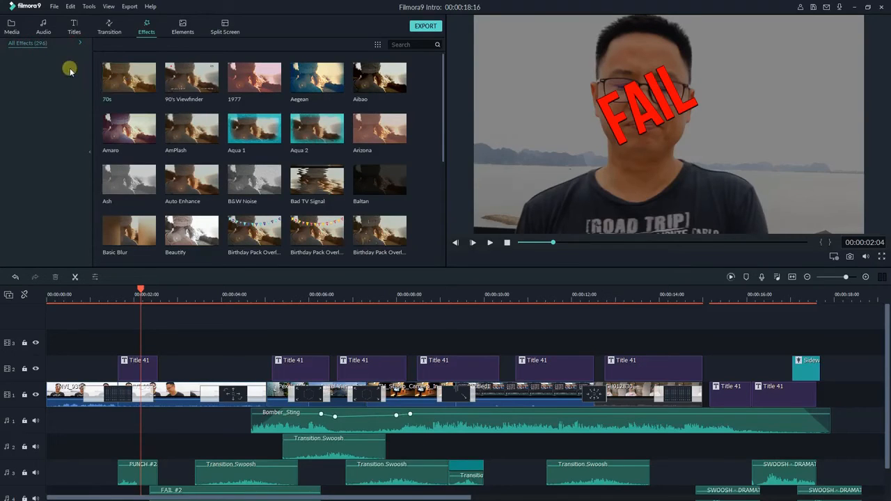
left_click(81, 43)
left_click(80, 54)
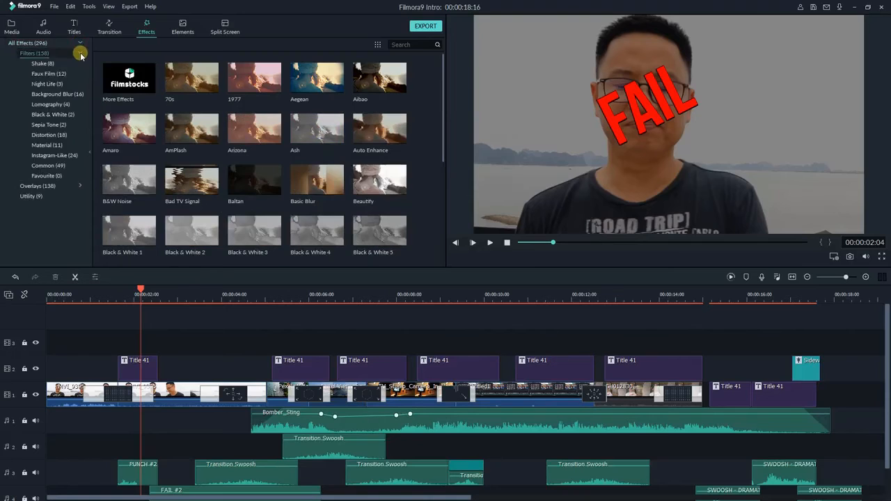
left_click(44, 63)
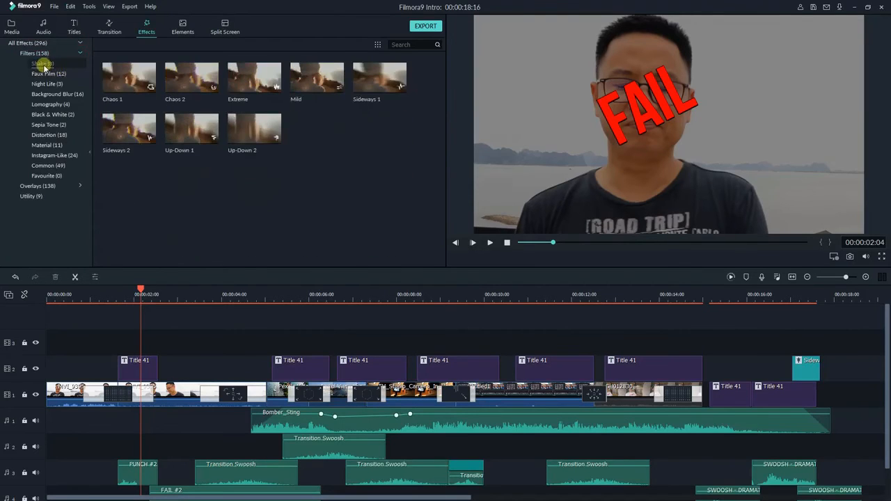
Add the Instagram-Like filter Hefe at the start of video track 3 and play the result
left_click(54, 156)
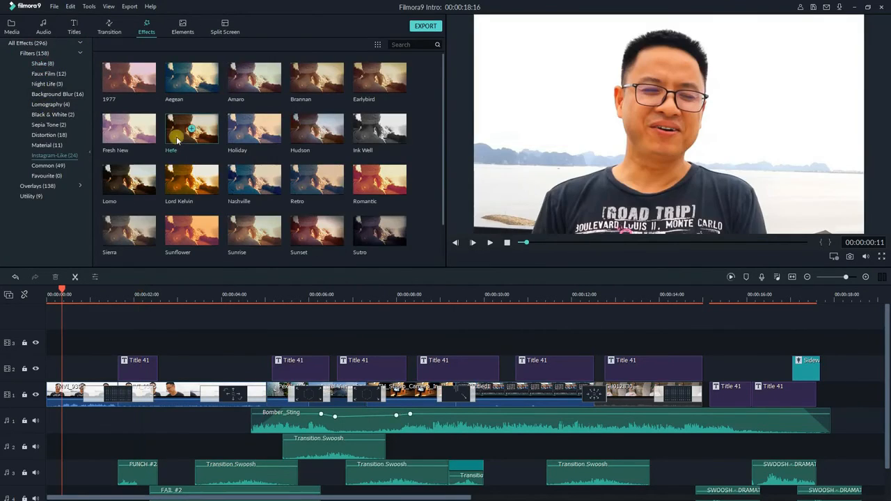
left_click_drag(177, 139, 44, 342)
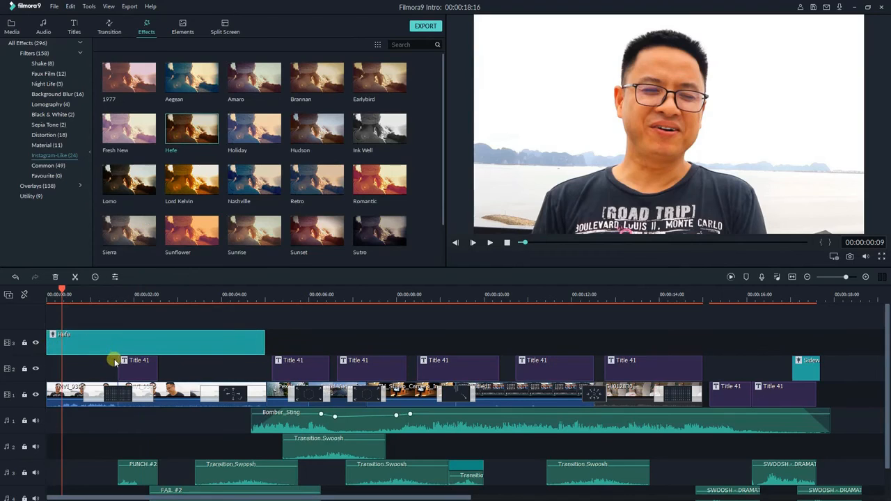
left_click_drag(61, 290, 51, 290)
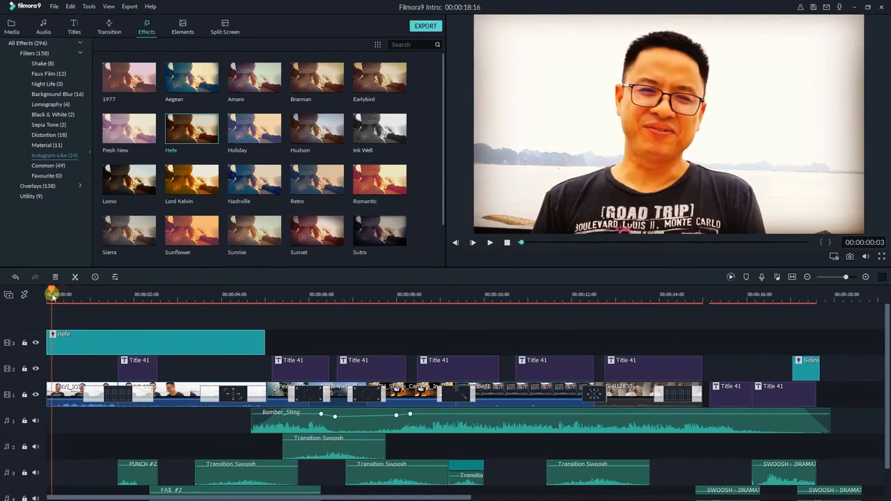
key("space")
left_click(98, 346)
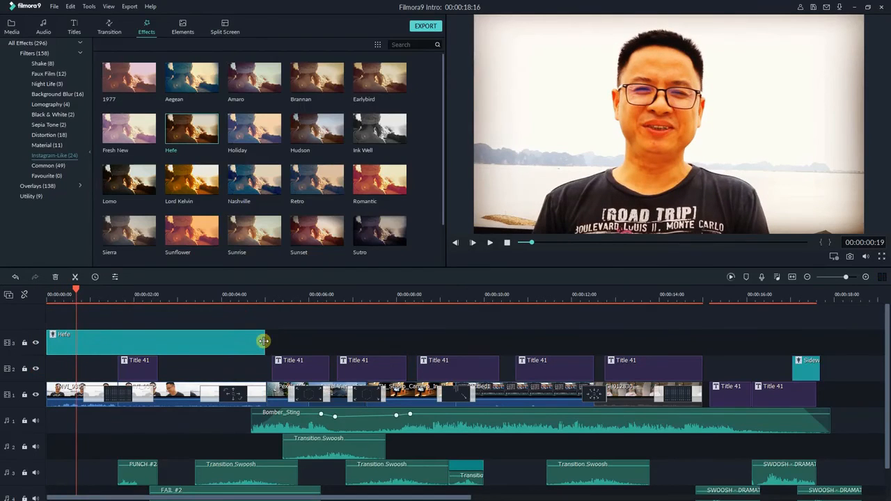
Replace the Hefe filter on video track 3 with Aegean and set its Alpha to 38
left_click_drag(266, 341, 63, 349)
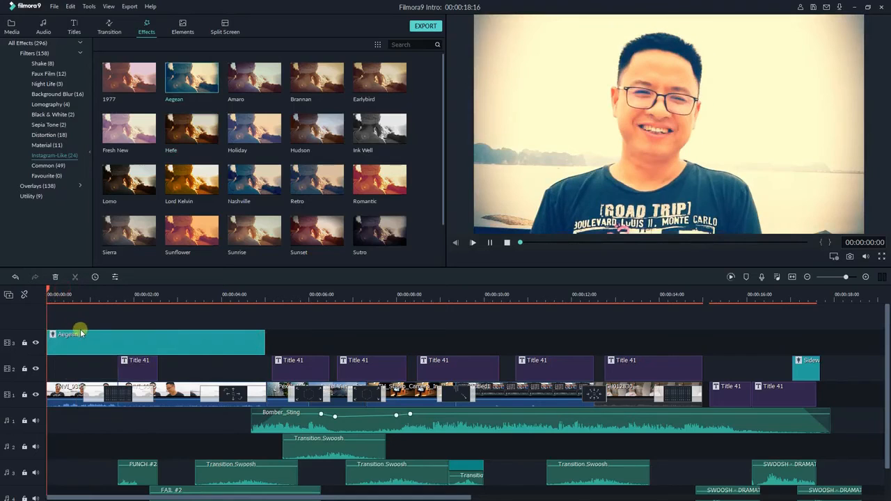
key("space")
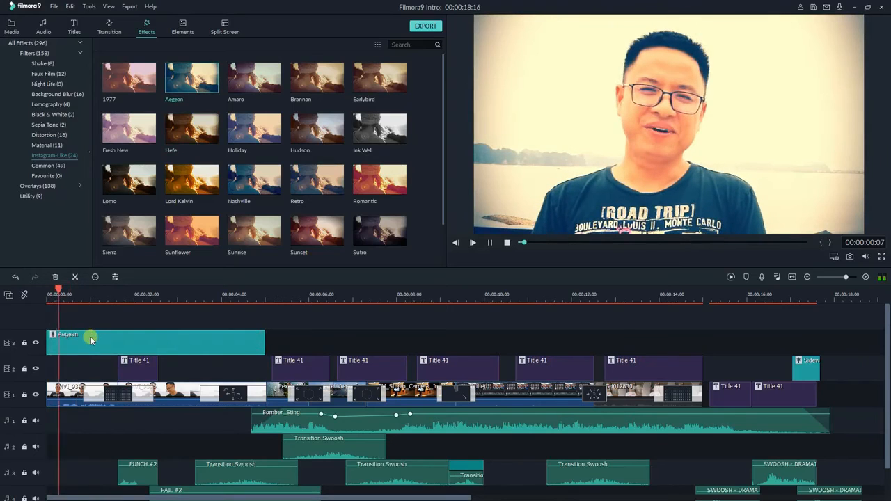
double_click(94, 340)
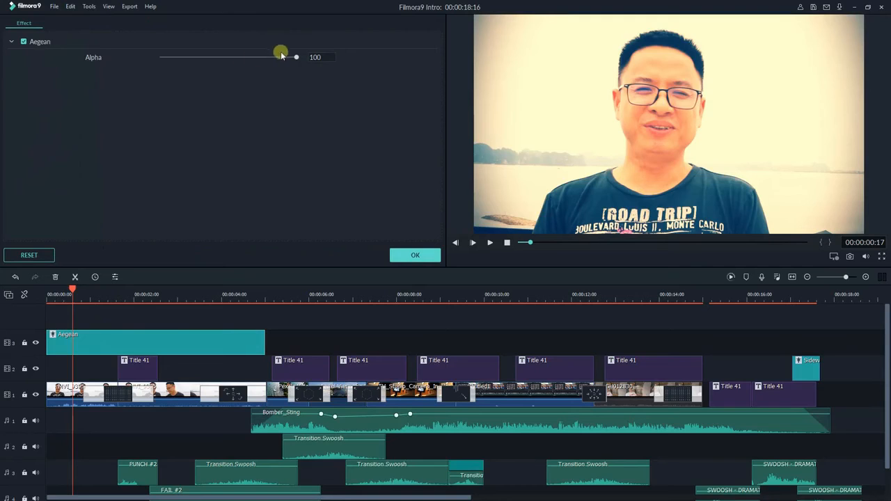
left_click_drag(296, 58, 214, 68)
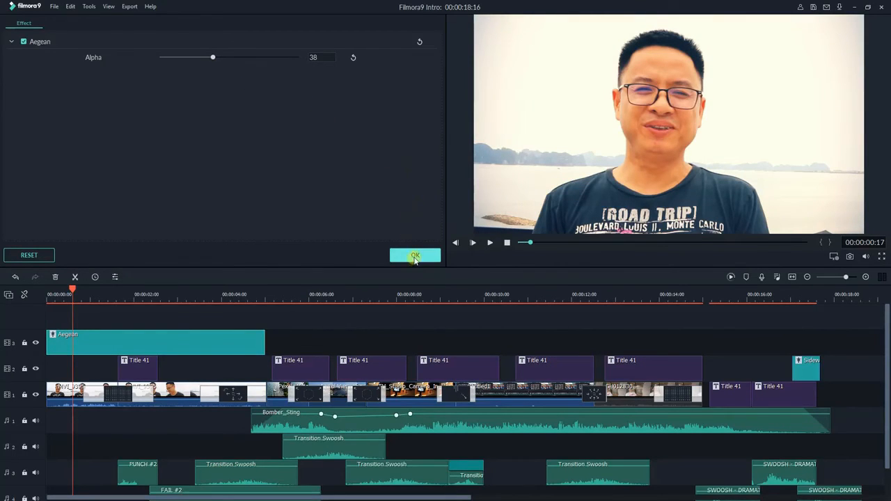
left_click(415, 256)
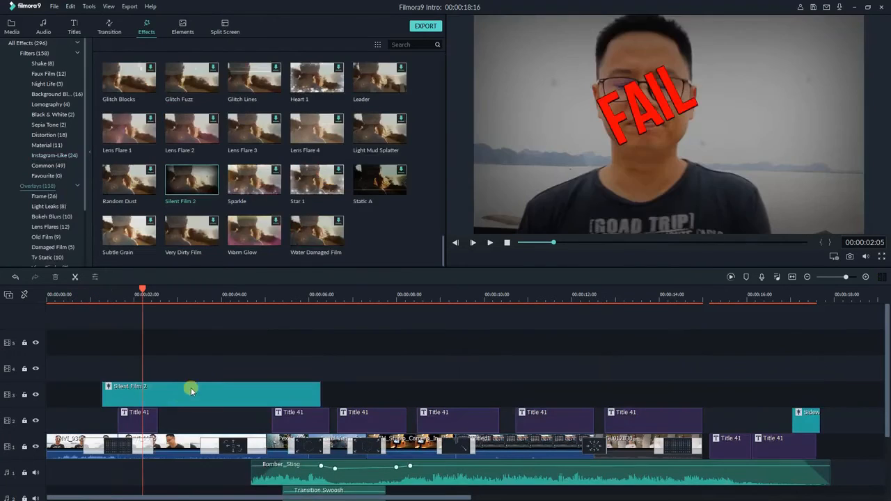
Delete the Silent Film 2 overlay from video track 3
left_click(181, 397)
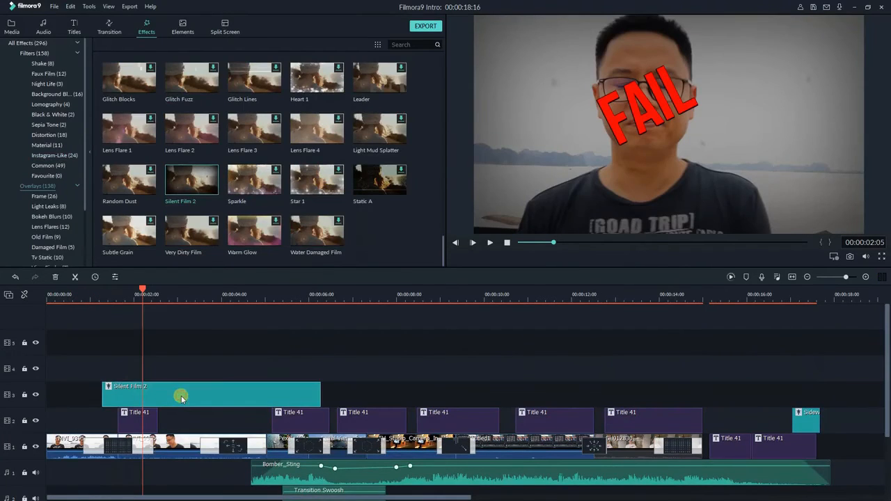
key("Delete")
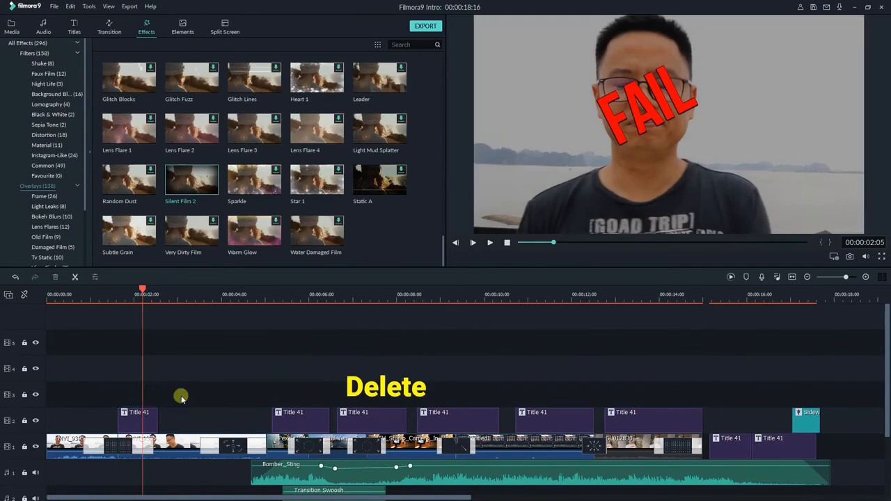
left_click(185, 385)
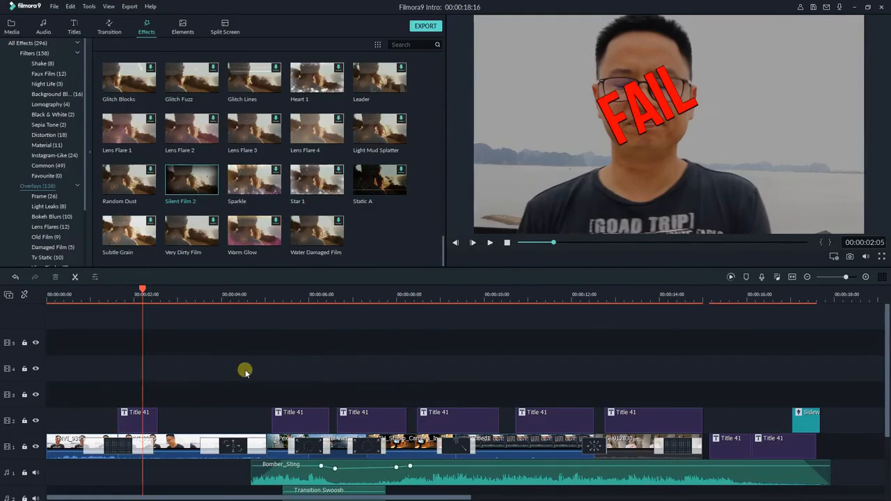
Add the Cinema 21:9 frame overlay at the start of video track 4 and extend it to about 13 seconds
scroll(72, 209, "down", 3)
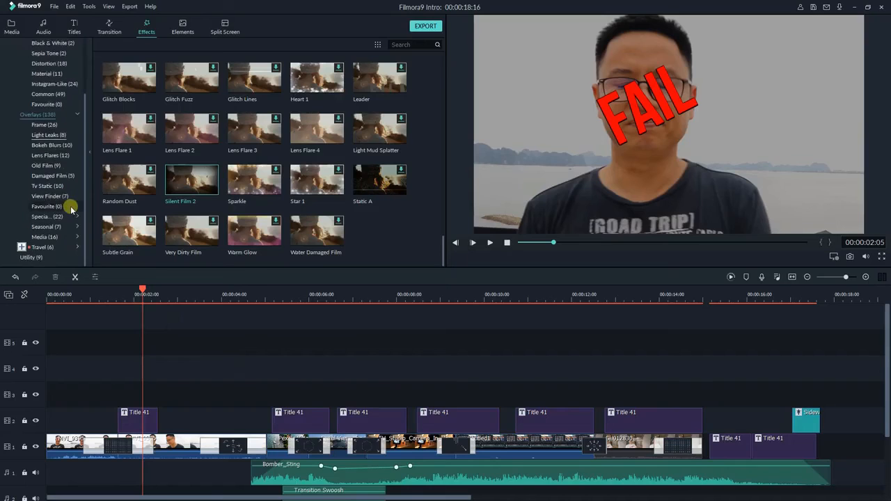
left_click(46, 126)
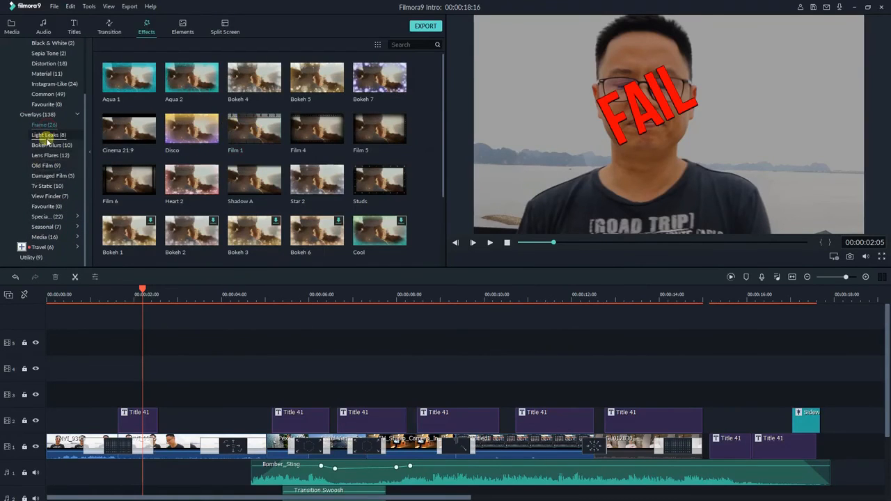
left_click(46, 137)
left_click(46, 144)
left_click(48, 125)
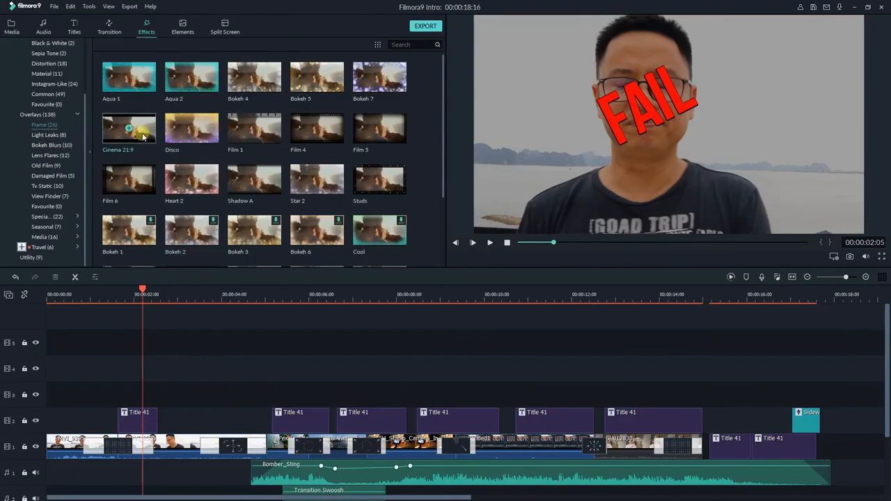
left_click_drag(143, 137, 104, 330)
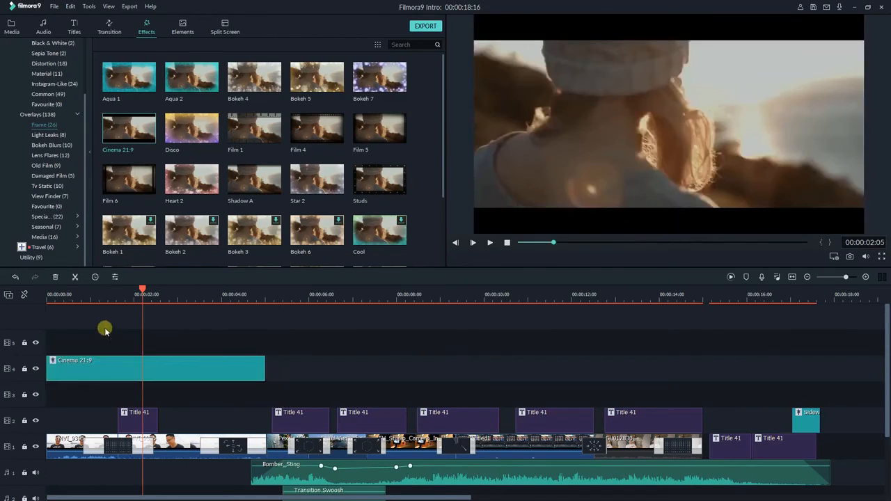
left_click(50, 297)
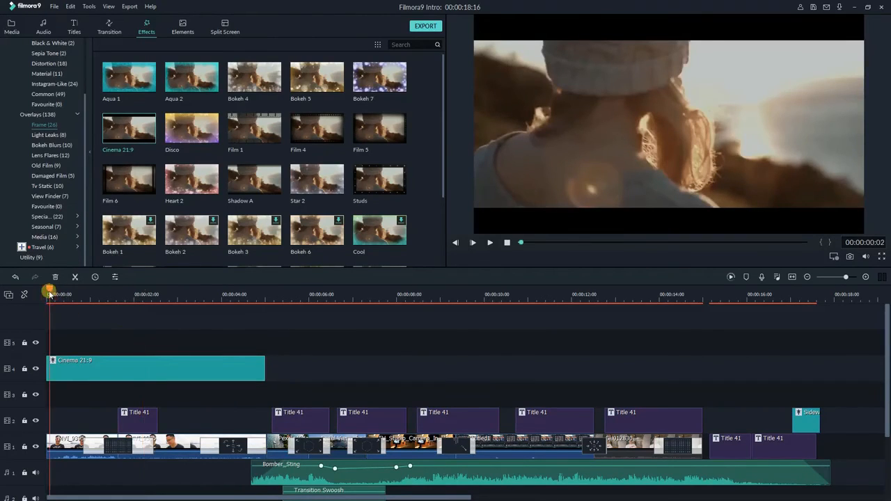
left_click_drag(50, 294, 44, 291)
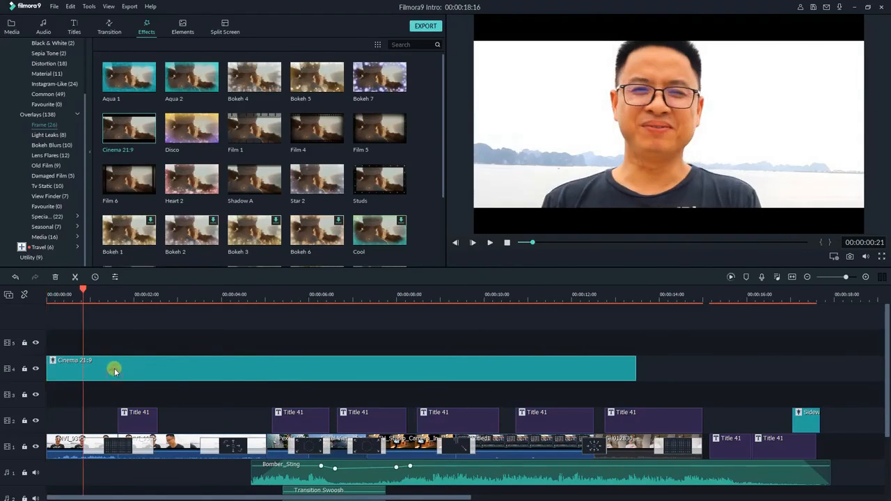
Reduce the border height of the Cinema 21:9 overlay on video track 4
double_click(115, 371)
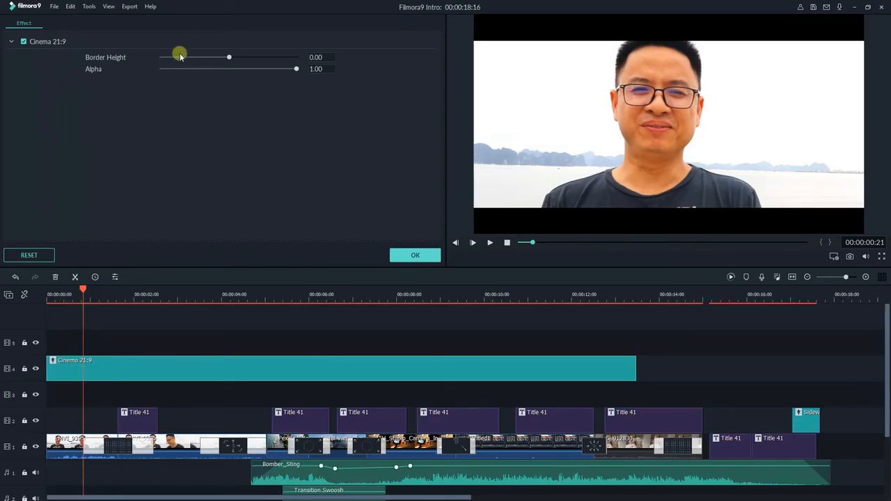
left_click_drag(229, 58, 198, 62)
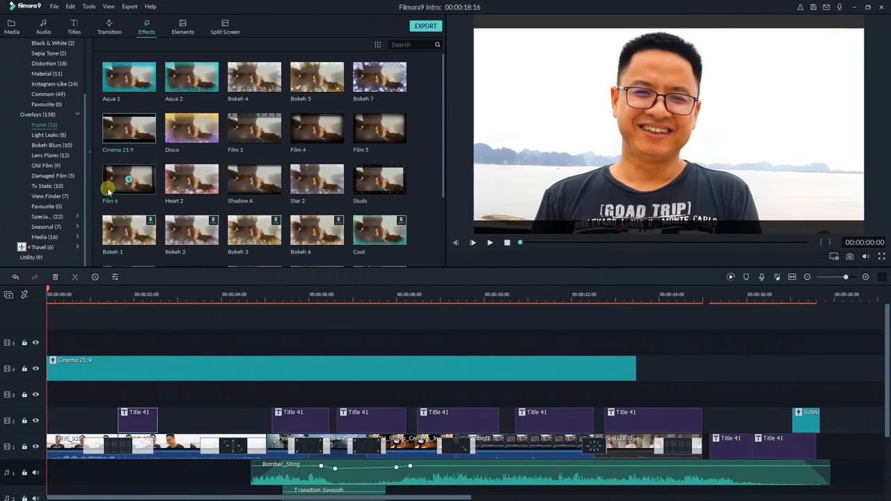
Browse the available title templates, including the Custom, Openers, End Credits and Titles categories
left_click(76, 33)
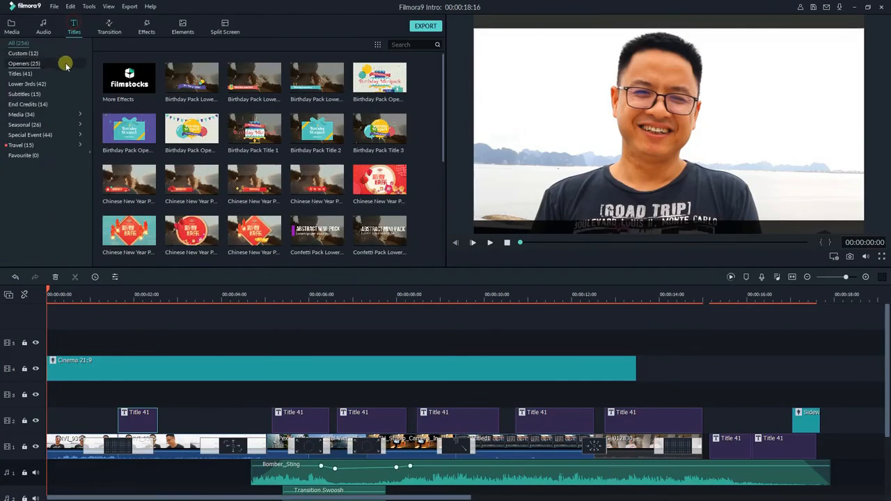
left_click(23, 53)
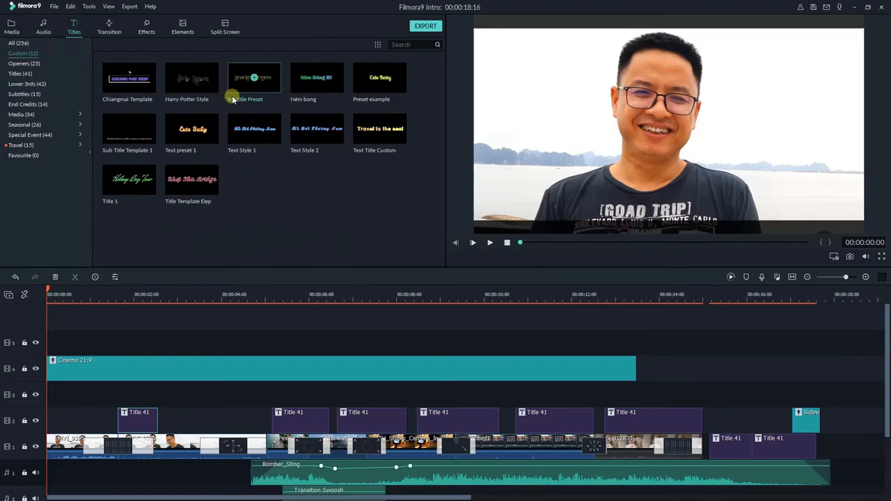
left_click(21, 64)
left_click(19, 73)
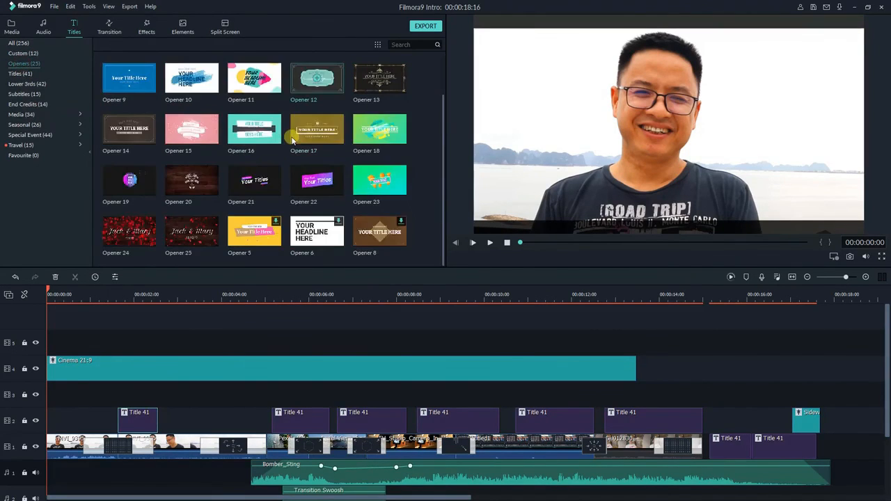
left_click(25, 83)
left_click(28, 103)
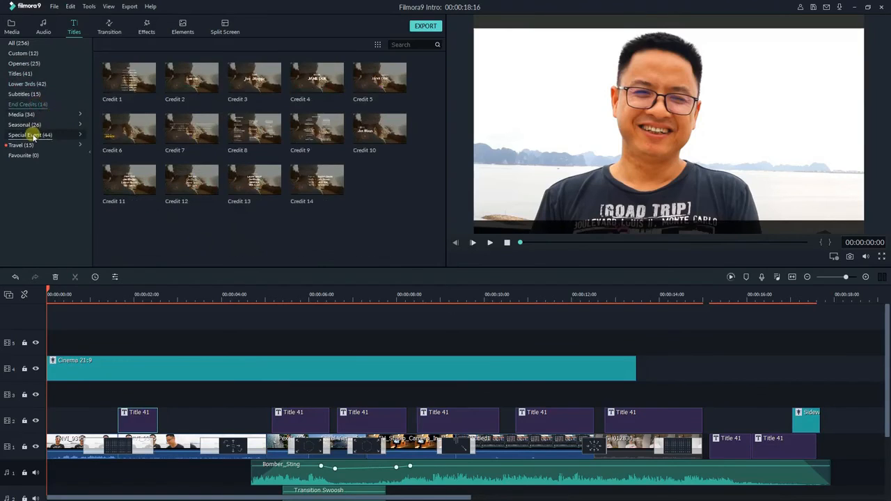
left_click(28, 125)
left_click(25, 93)
left_click(20, 73)
scroll(193, 327, "down", 2)
scroll(365, 193, "down", 6)
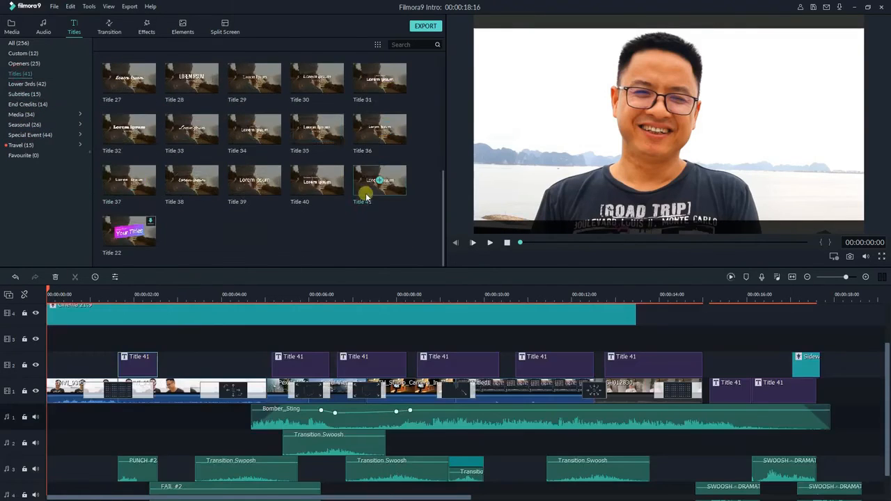
Add Title 10 at the start of video track 5 and preview a frame of it
scroll(364, 191, "up", 6)
left_click_drag(372, 133, 50, 339)
left_click_drag(114, 398, 87, 322)
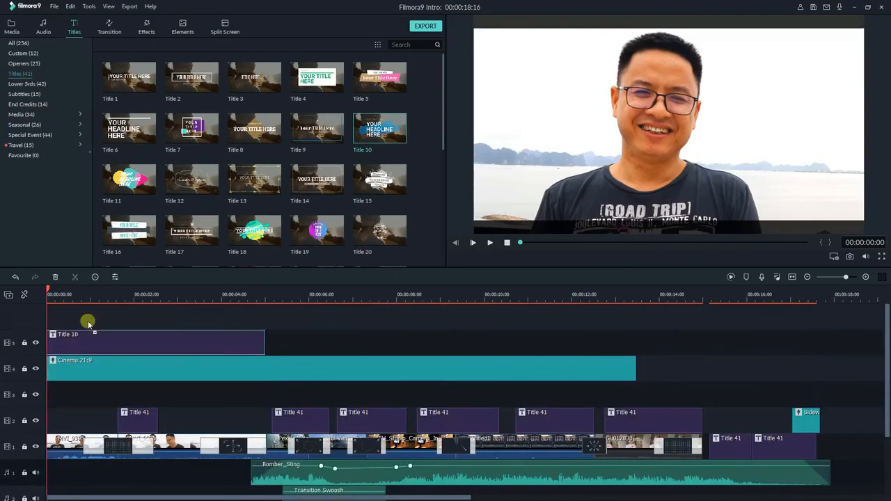
left_click(76, 318)
left_click(77, 338)
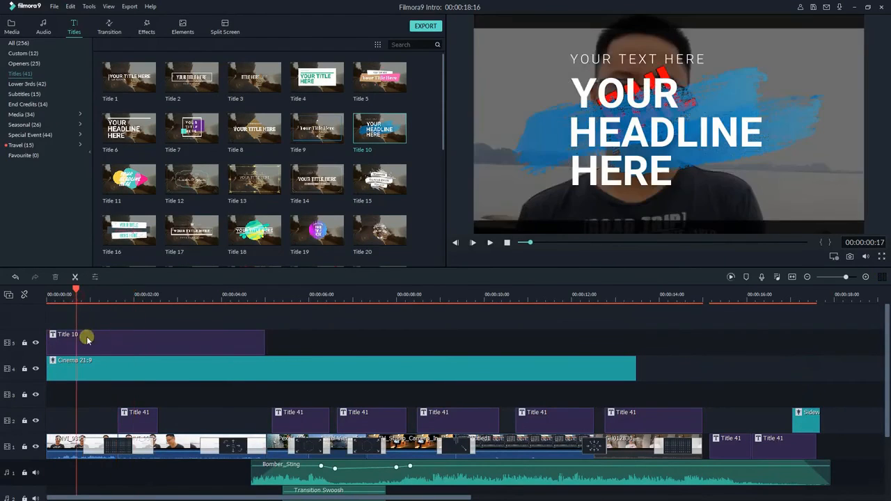
Replace the small "YOUR TEXT HERE" line of Title 10 with "Filmora9"
double_click(94, 338)
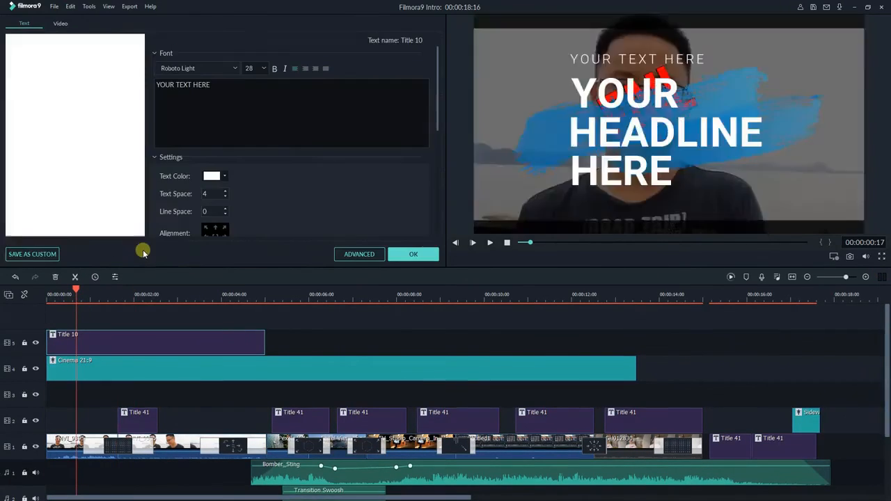
left_click_drag(213, 85, 150, 82)
type("Filmora9")
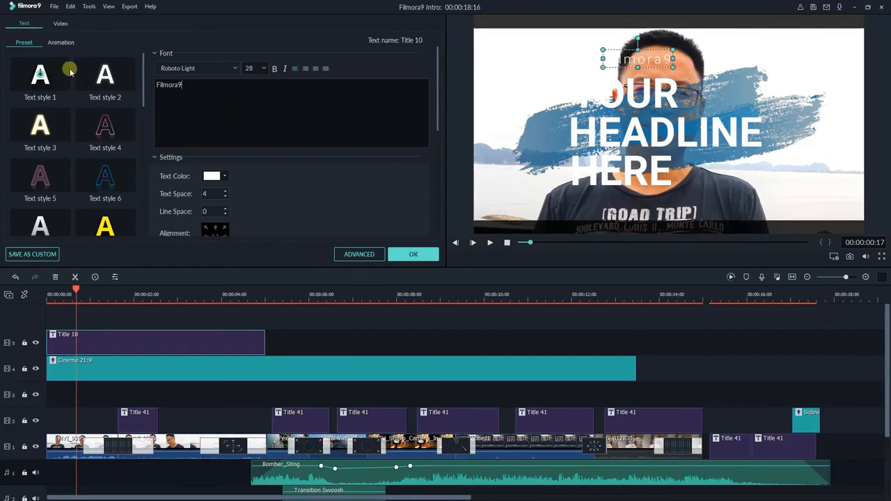
Look through the text presets and apply Text style 8 to the Filmora9 line
scroll(83, 139, "down", 6)
scroll(83, 139, "up", 6)
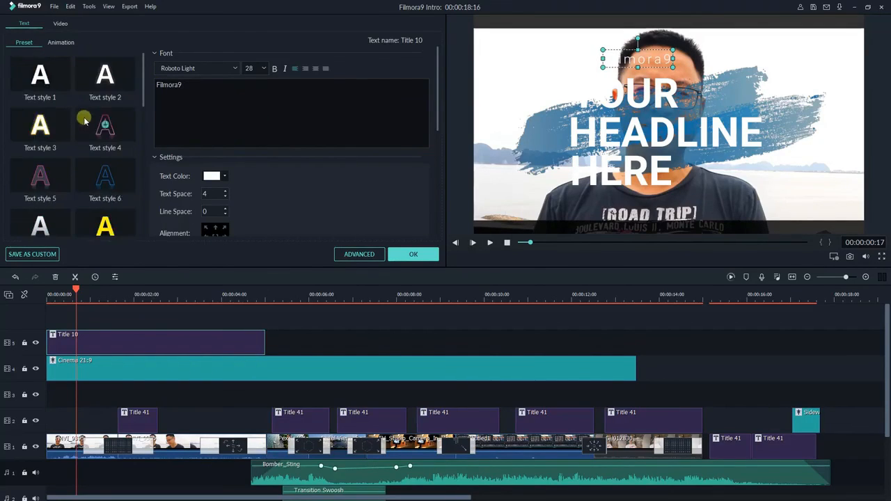
scroll(73, 126, "down", 2)
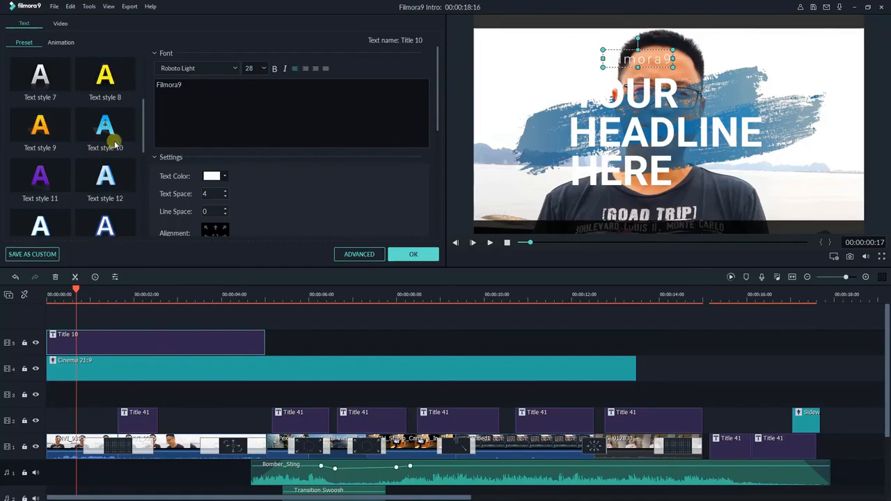
left_click(113, 76)
left_click(176, 294)
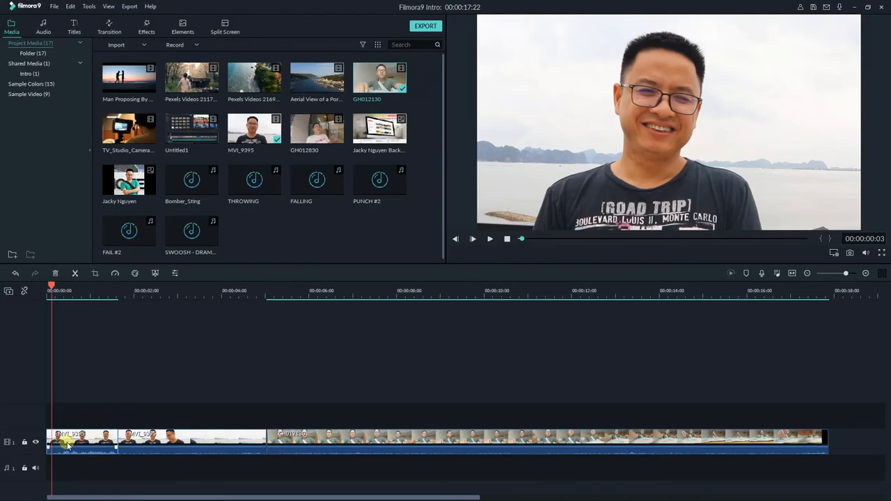
Open the first MVI_9395 clip's settings and raise its white balance temperature slightly for a warmer image
double_click(68, 439)
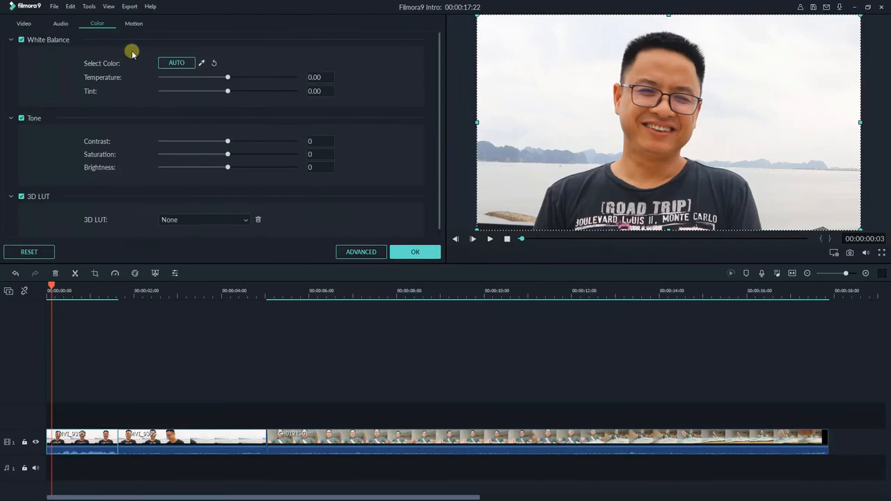
left_click(35, 24)
left_click(58, 23)
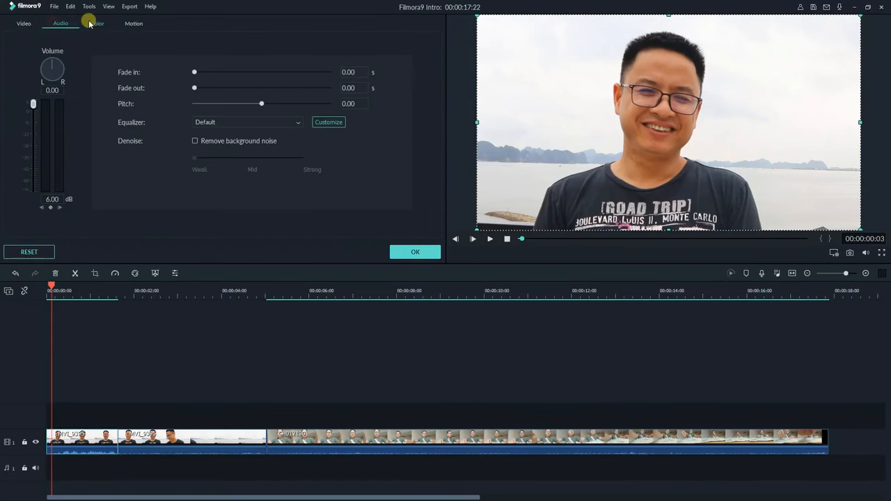
left_click(96, 23)
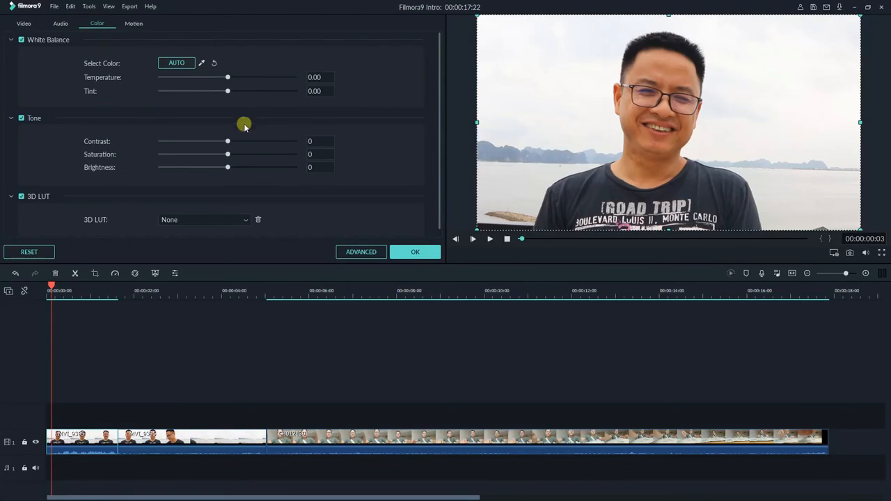
mouse_move(228, 78)
left_mouse_down()
mouse_move(271, 78)
mouse_move(229, 78)
left_mouse_up()
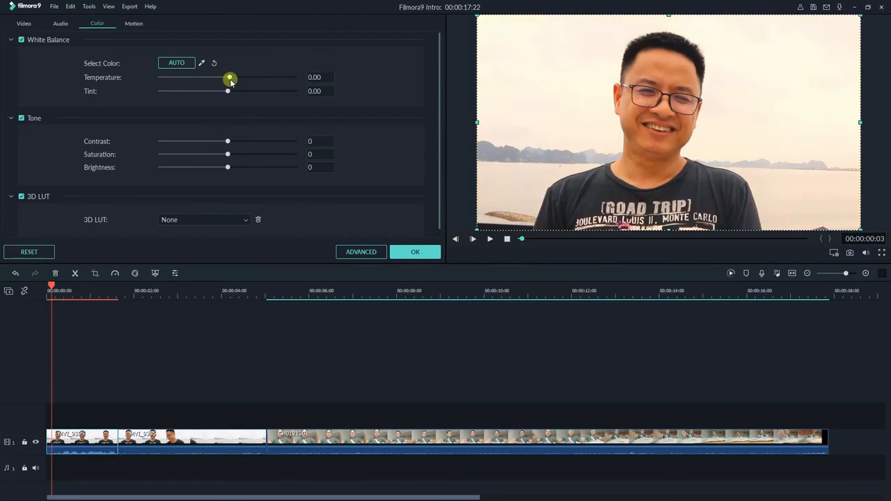
Try several 3D LUTs on the first MVI_9395 clip, including Harry Potter and CineStyle, and reset the LUT to None
left_click(205, 220)
scroll(184, 246, "down", 3)
left_click(185, 242)
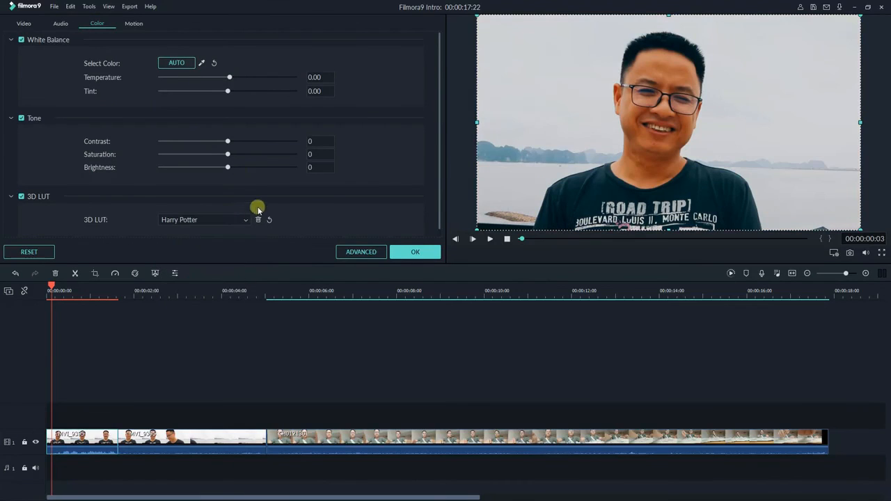
left_click(209, 220)
left_click(195, 287)
left_click(209, 220)
scroll(186, 292, "down", 5)
left_click(186, 293)
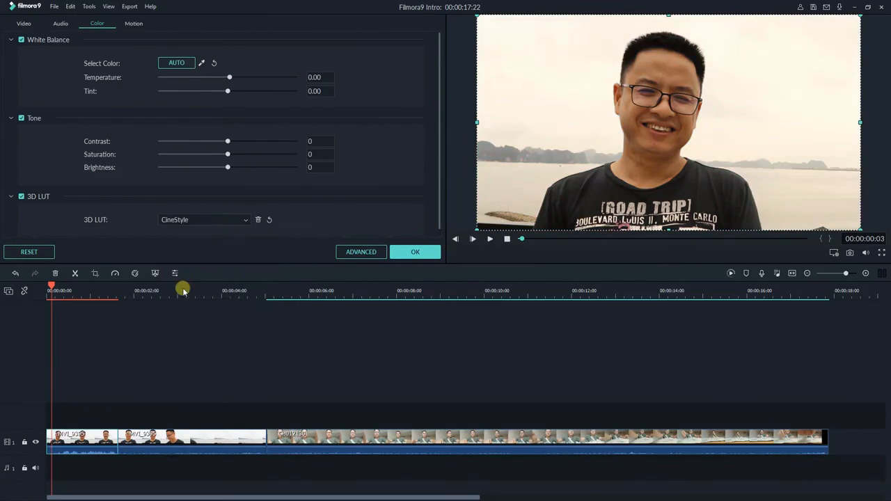
left_click(248, 220)
left_click(184, 256)
left_click(270, 220)
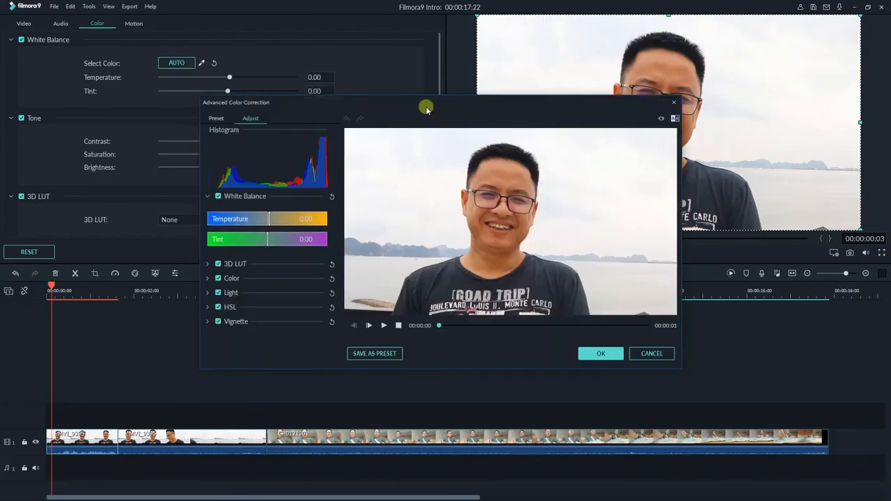
In the first clip's Advanced Color Correction, set Vibrance to 18 and adjust the Exposure
left_click_drag(426, 109, 468, 52)
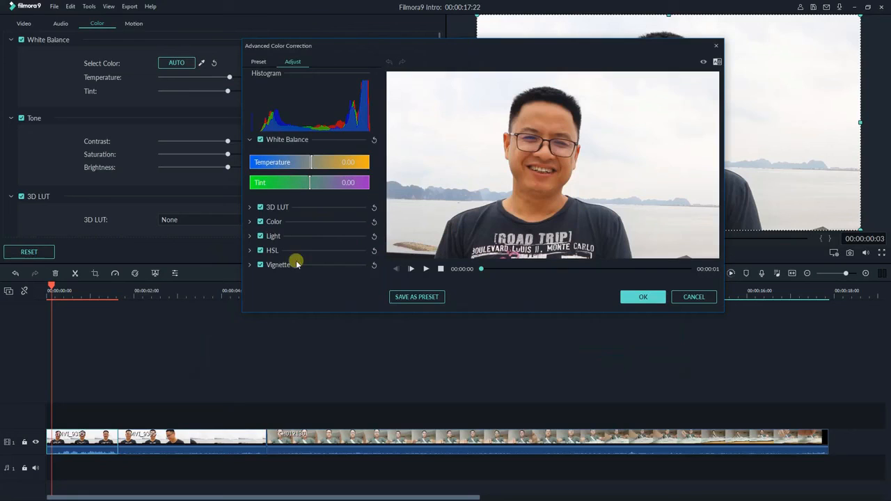
left_click(250, 206)
left_click(249, 257)
scroll(314, 209, "down", 3)
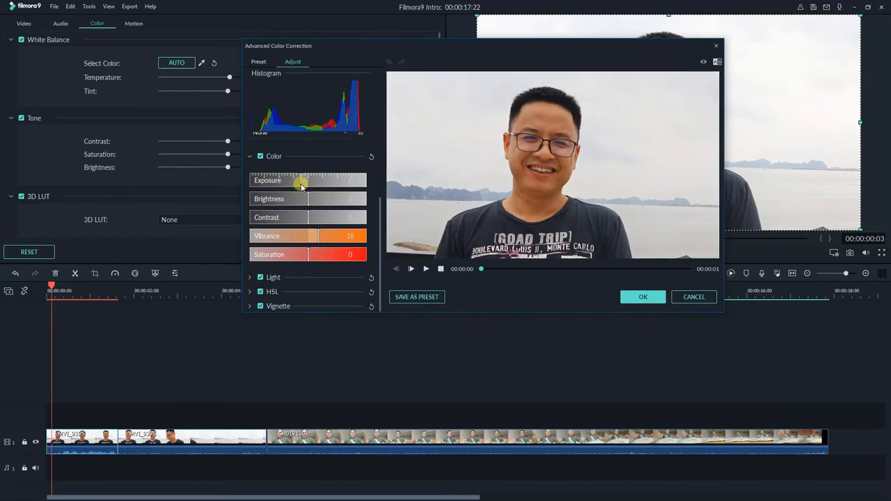
left_click_drag(301, 184, 308, 183)
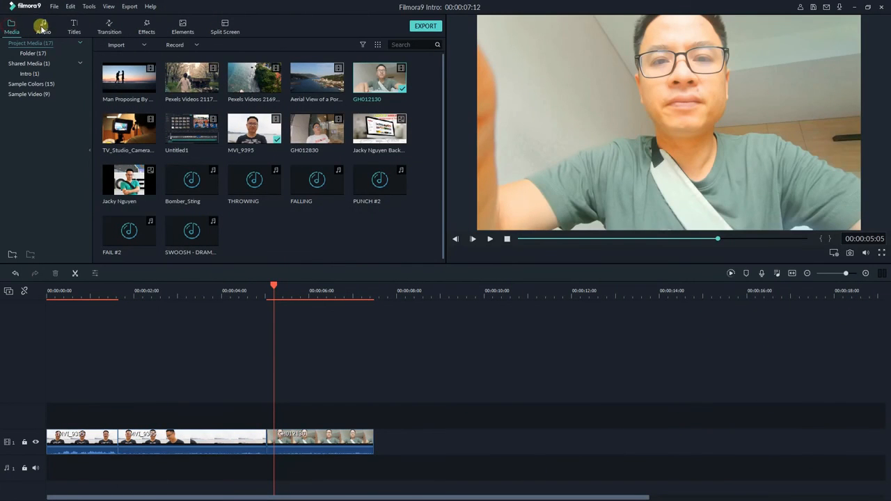
Review the Device, YouTube, Vimeo and DVD export options and set the local MP4 export to 24 fps with a 15000 kbps video bit rate
left_click(426, 26)
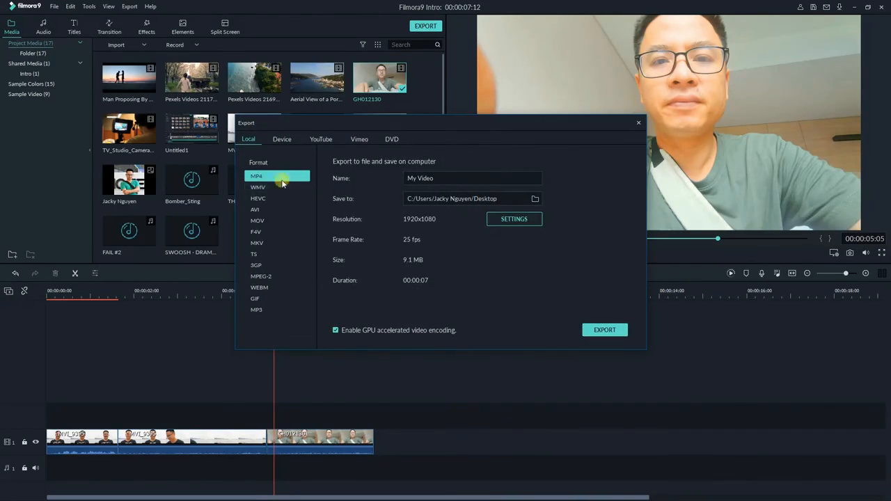
left_click(282, 140)
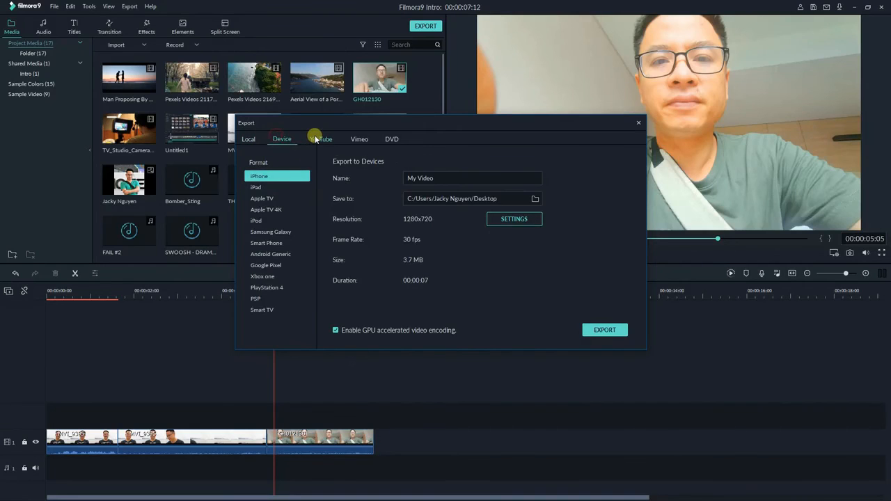
left_click(321, 139)
left_click(350, 140)
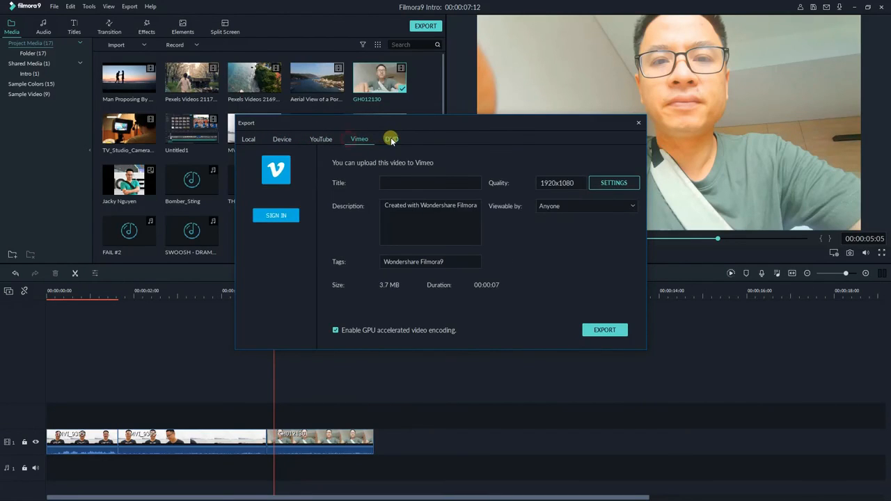
left_click(392, 140)
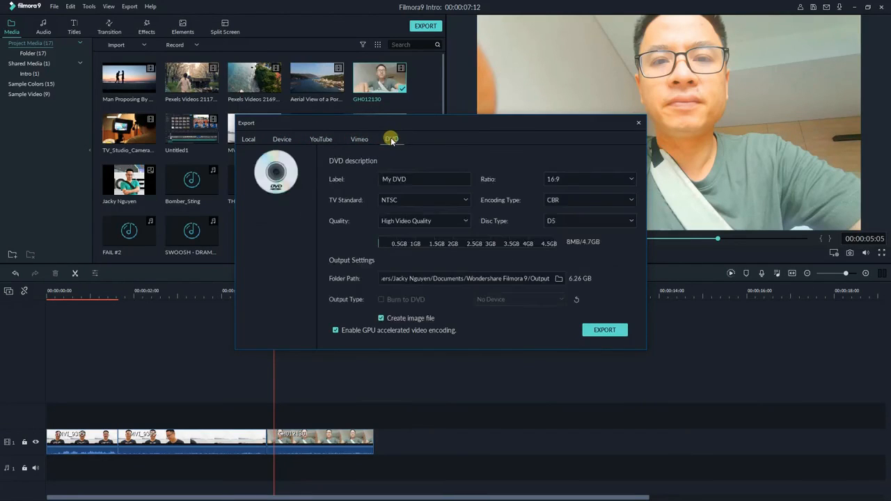
left_click(248, 140)
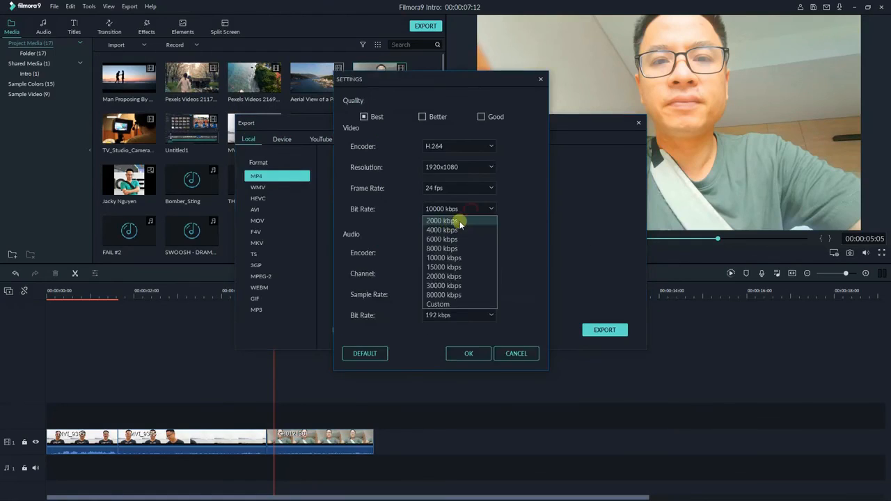
left_click(443, 266)
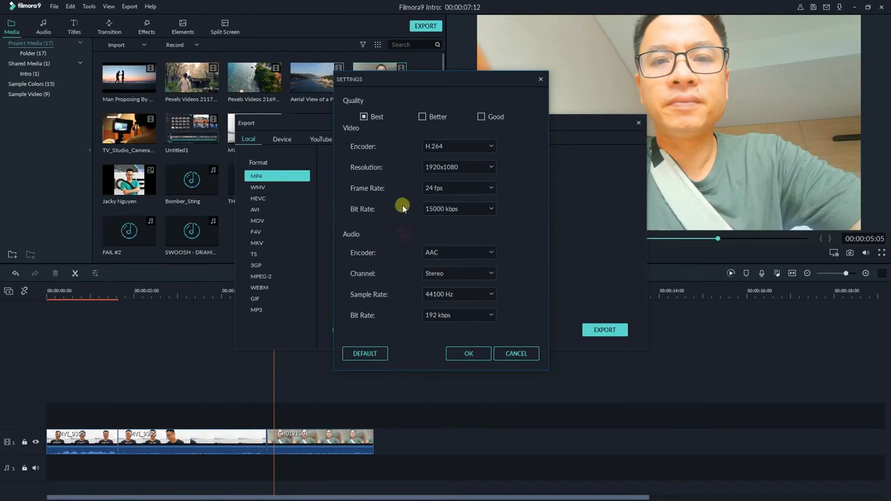
left_click(463, 353)
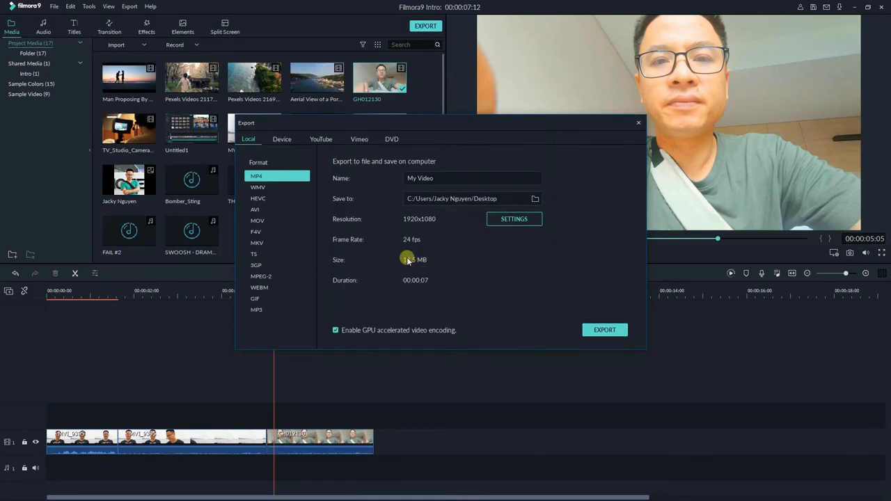